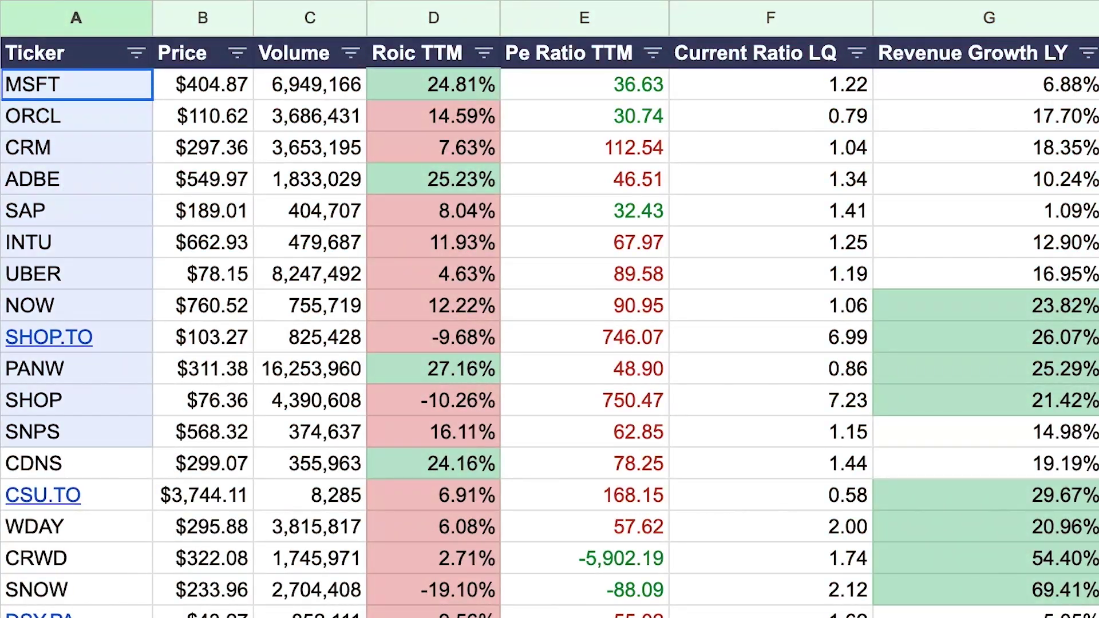
Filter the Roic TTM column by the condition 'greater than' 20%.
scroll(549, 326, "down", 6)
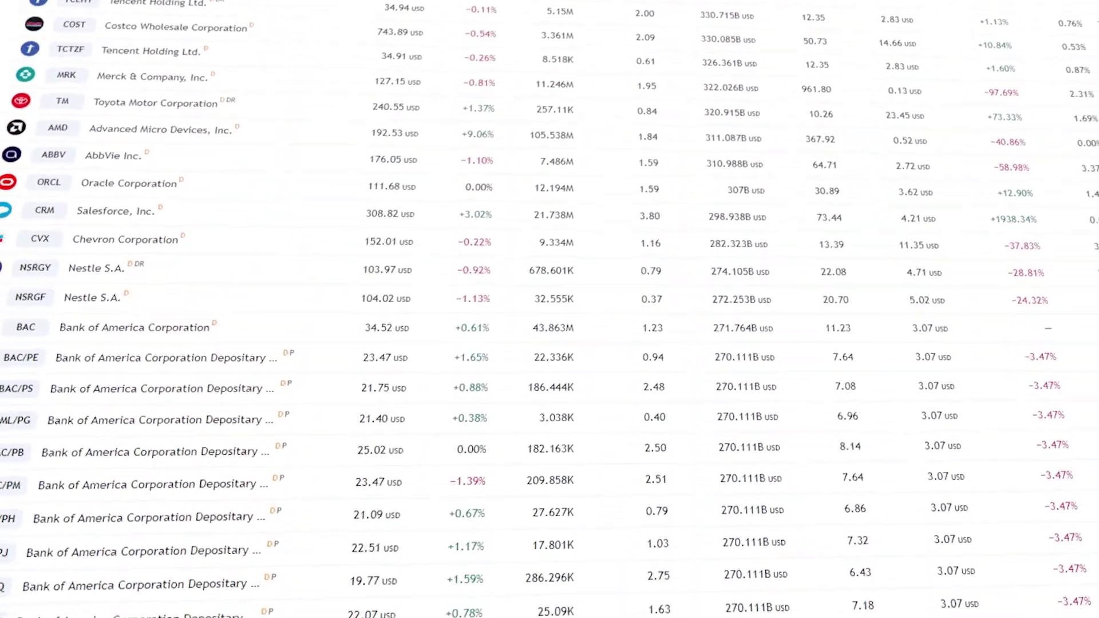
scroll(550, 309, "down", 10)
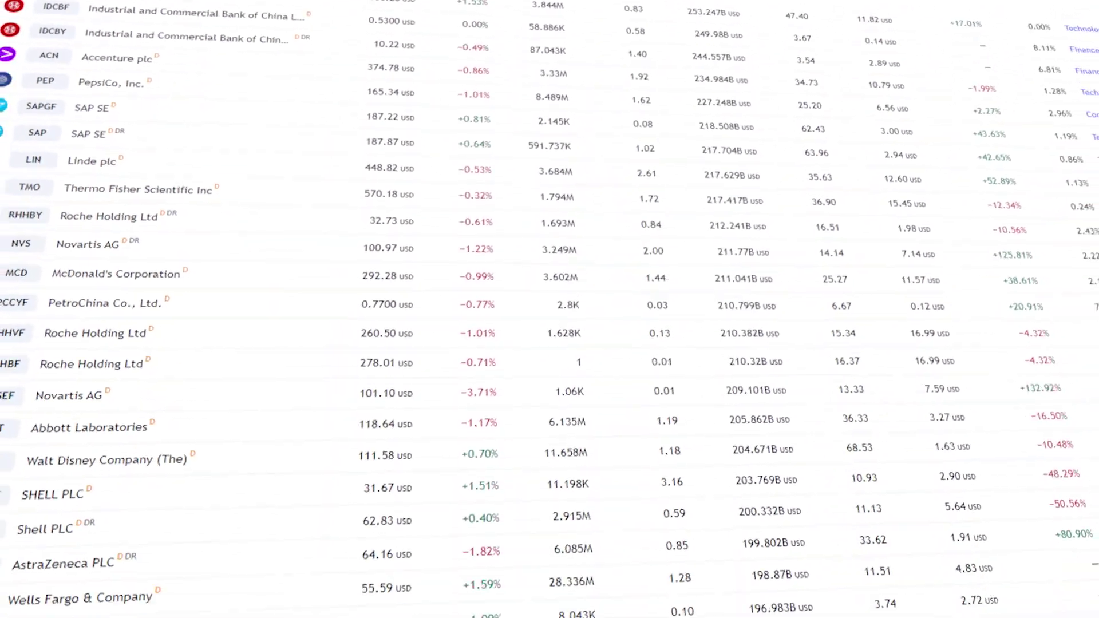
scroll(549, 309, "down", 10)
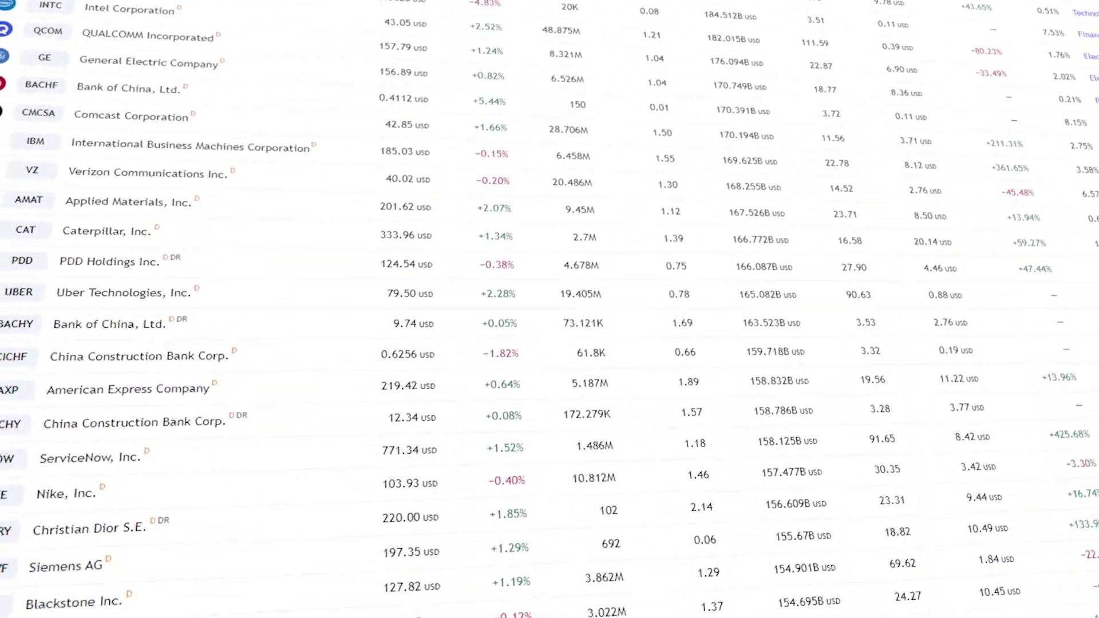
scroll(550, 310, "down", 15)
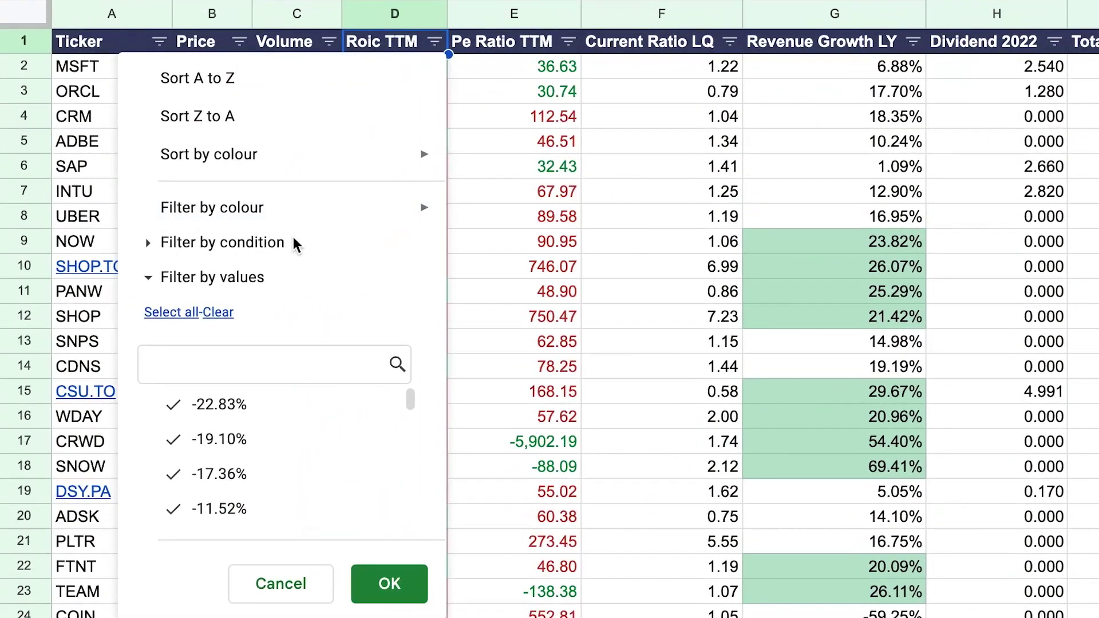
left_click(263, 245)
left_click(220, 286)
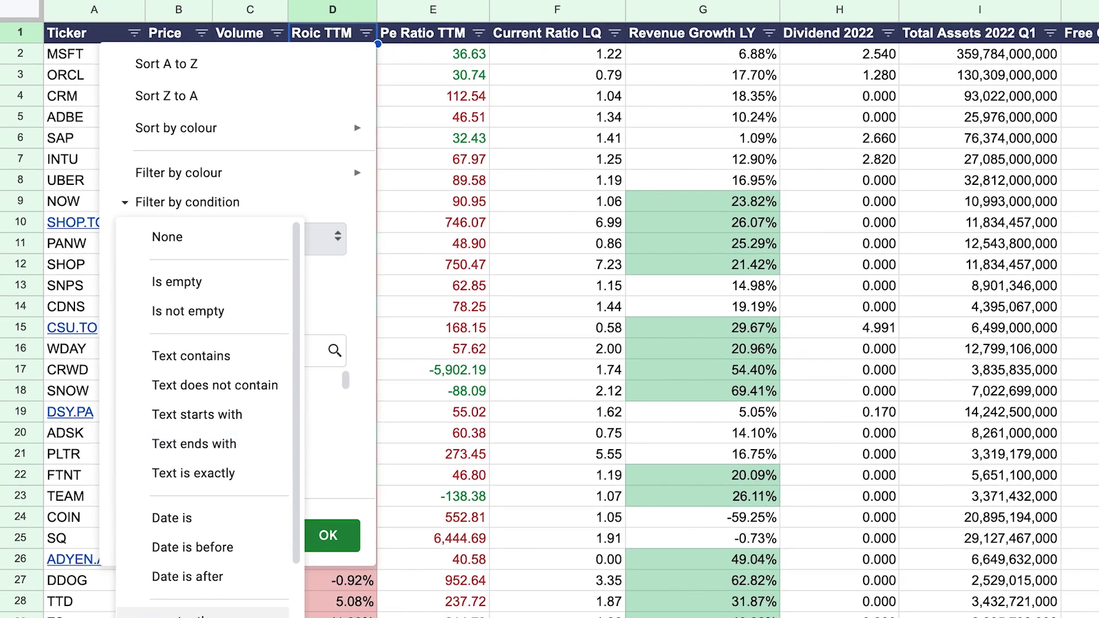
scroll(245, 468, "down", 2)
left_click(245, 468)
left_click(218, 346)
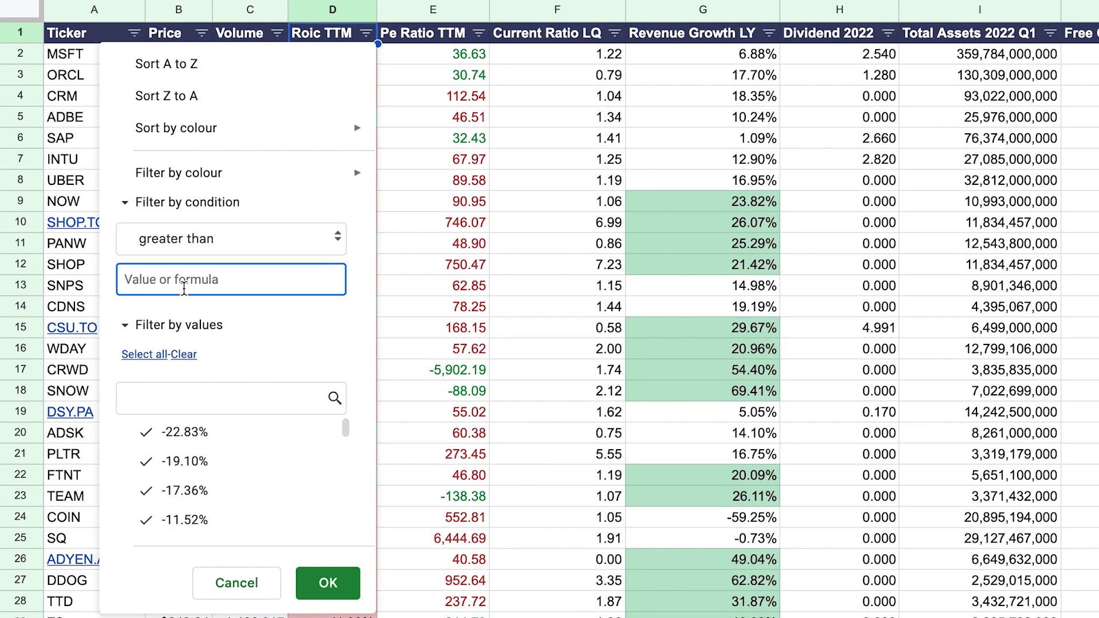
left_click(325, 583)
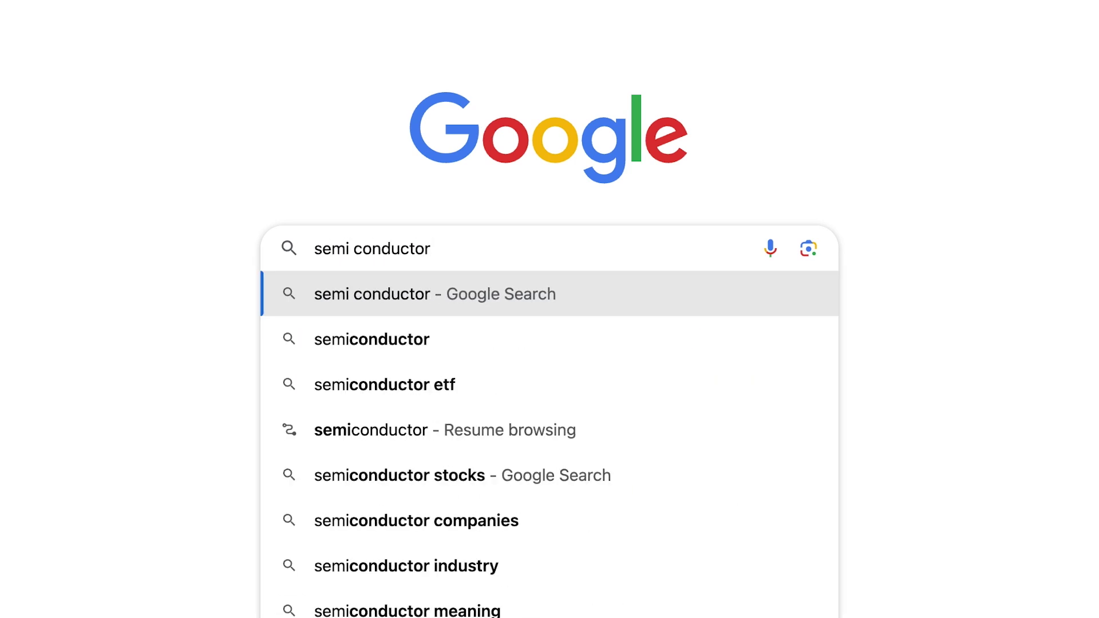
Search Google for 'semi conductor stock list' and select NVIDIA's 'NASDAQ: NVDA' ticker.
type(" stock list")
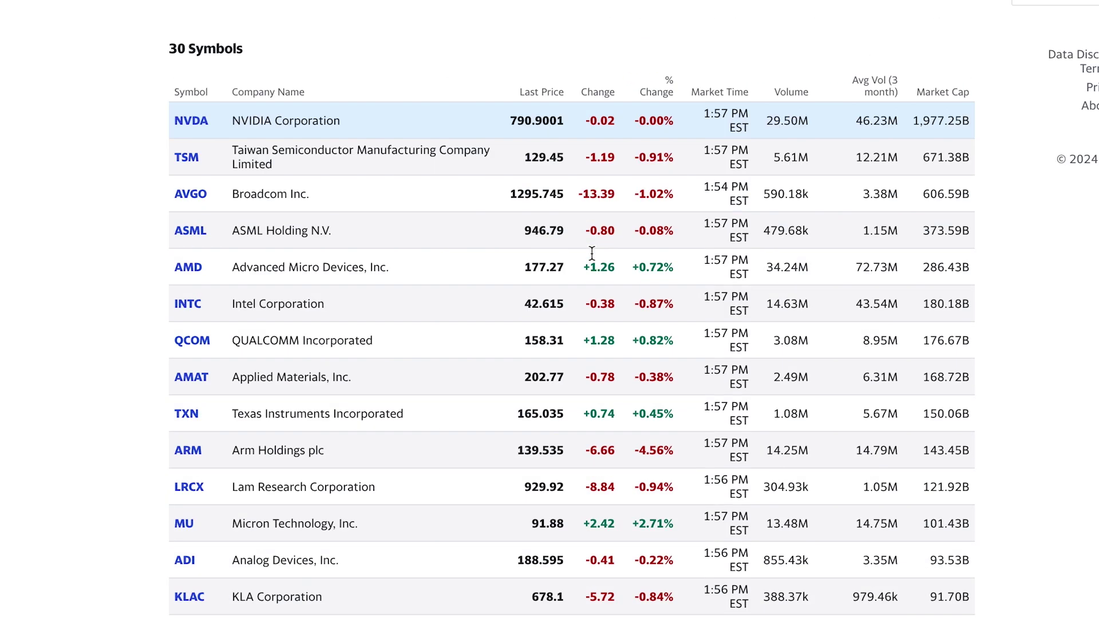
left_click_drag(132, 72, 257, 77)
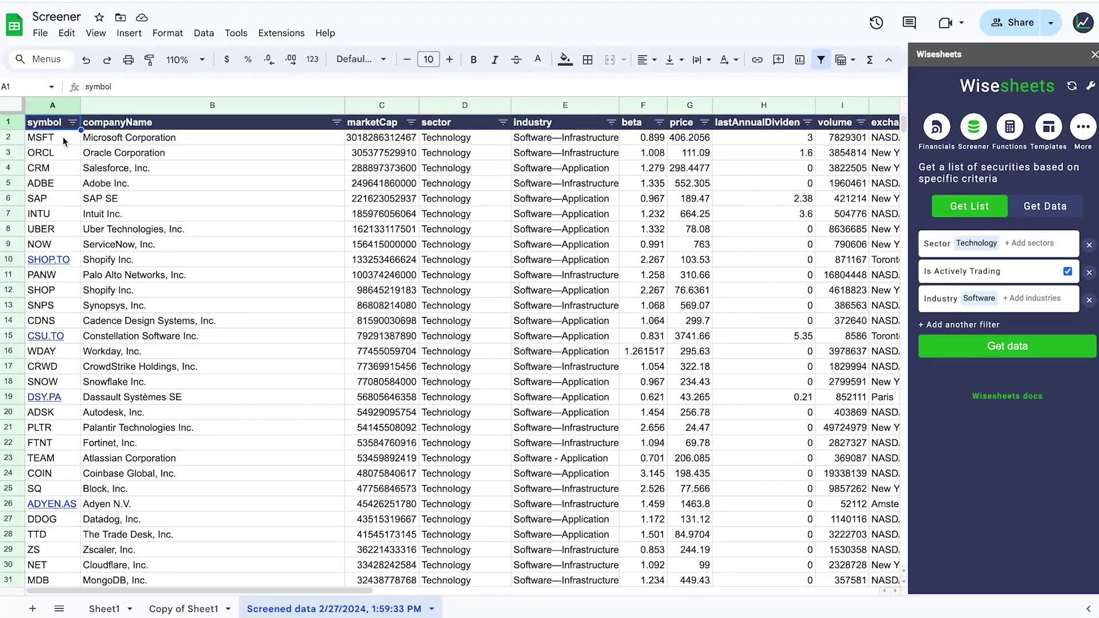
Copy the screened tickers into column A and enter =GOOGLEFINANCE(A2,B1) in B2, giving ADBE's $550.71.
left_click_drag(65, 141, 65, 277)
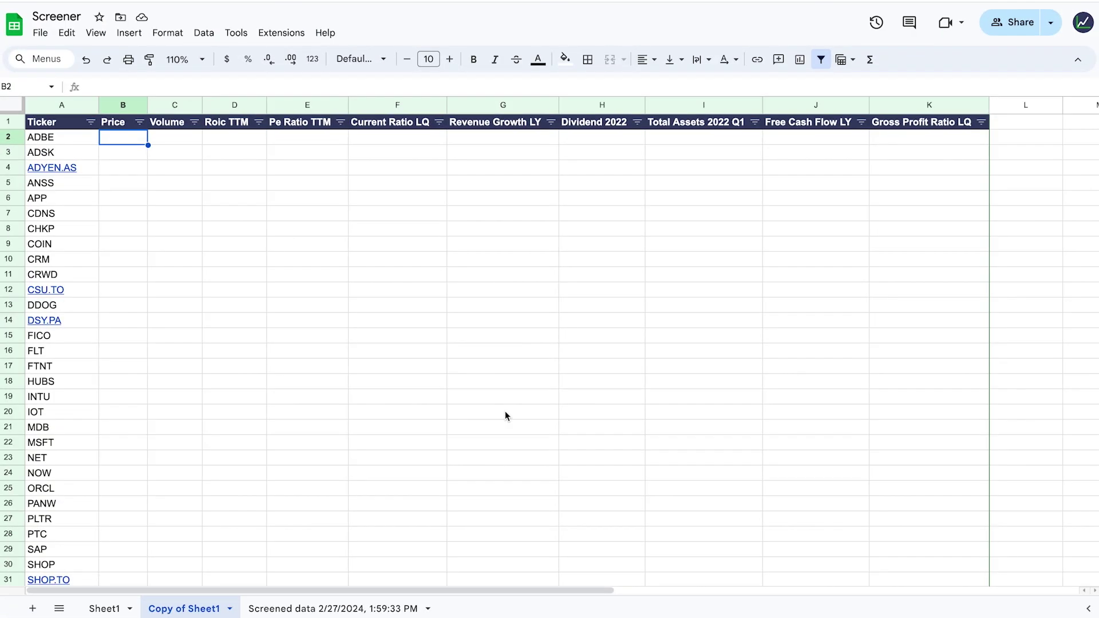
type("=goo")
key("Tab")
left_click(65, 136)
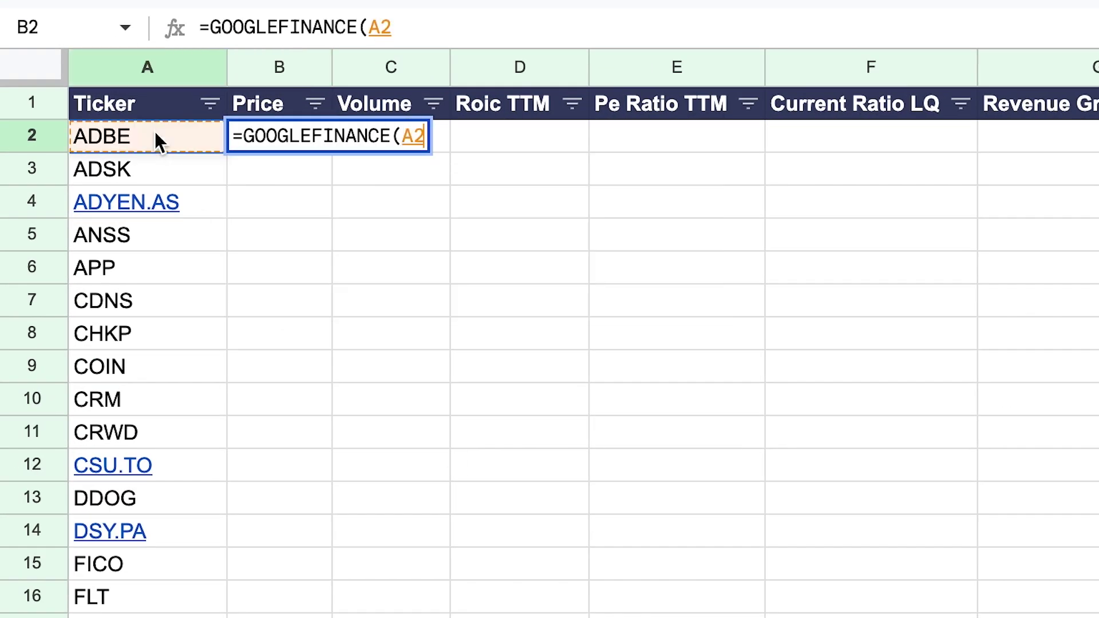
type(",")
left_click(272, 103)
type(")")
key("Return")
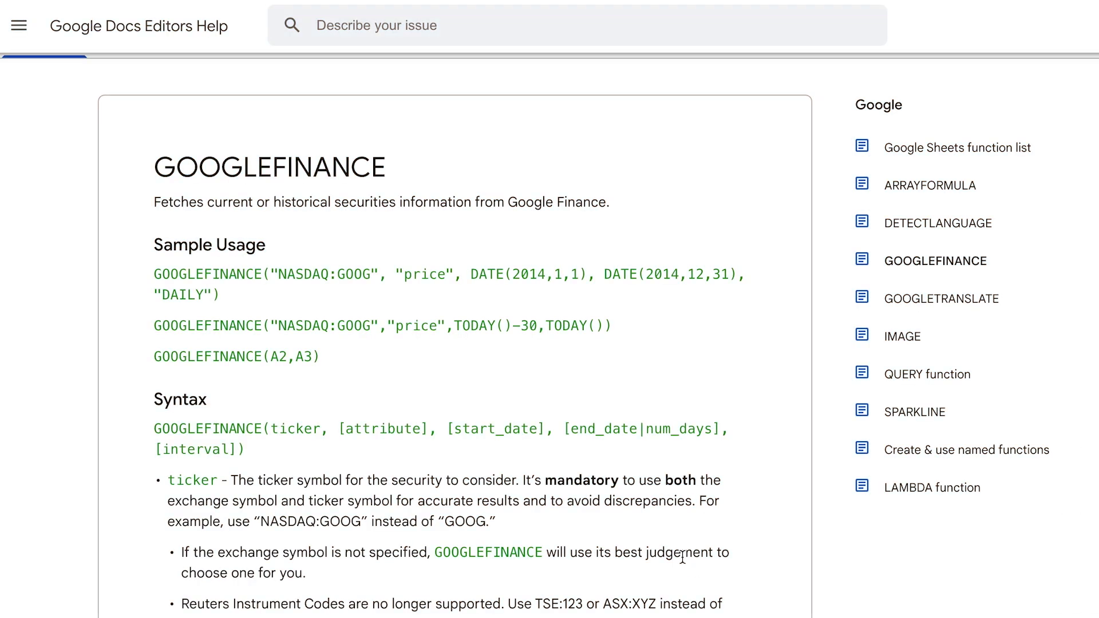
scroll(682, 557, "down", 3)
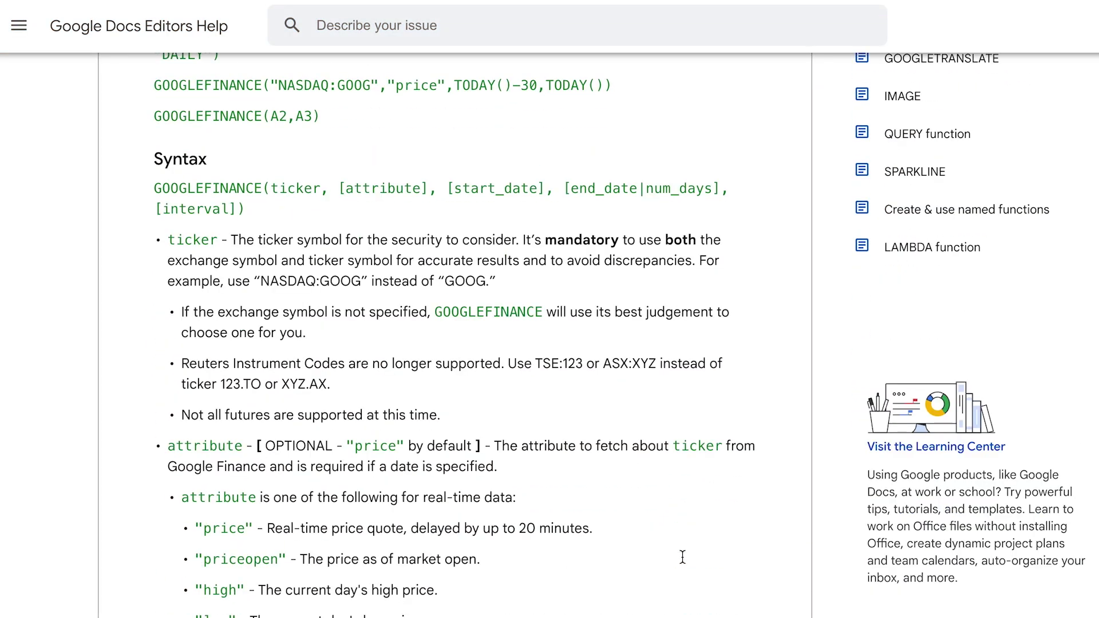
Read through the GOOGLEFINANCE attribute lists, then select and deselect the sheet's metric header cells.
scroll(682, 557, "down", 3)
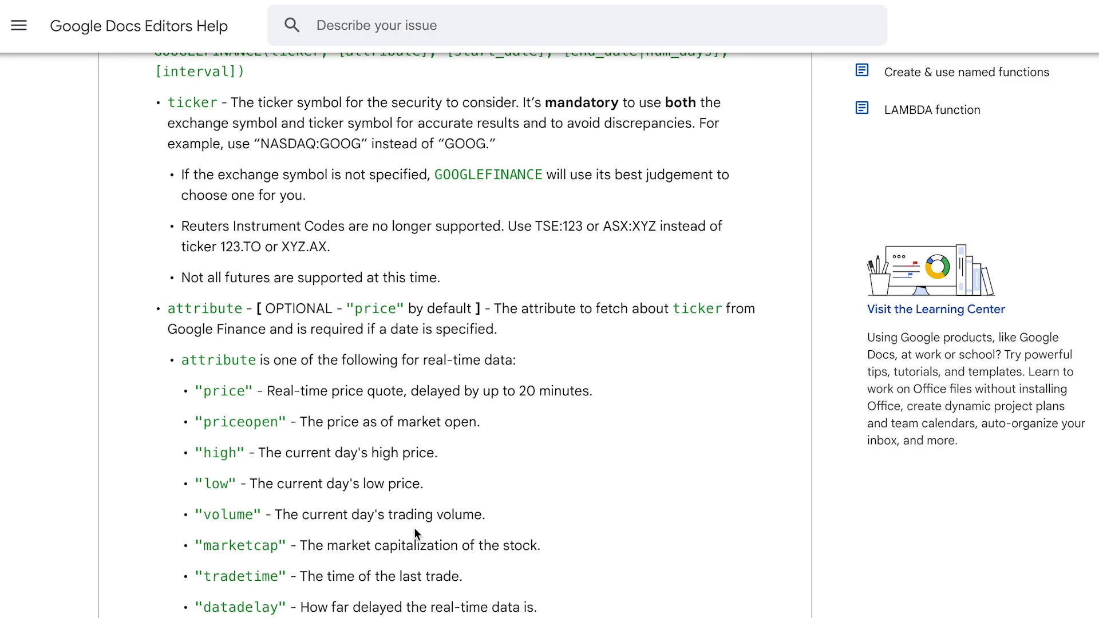
scroll(519, 607, "down", 8)
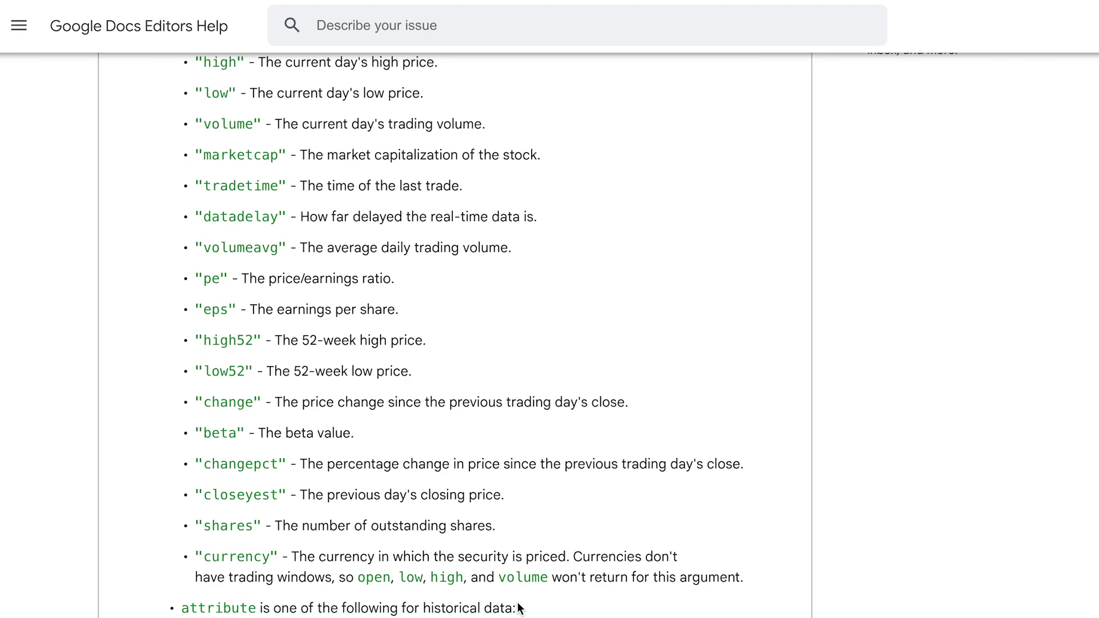
scroll(519, 607, "down", 6)
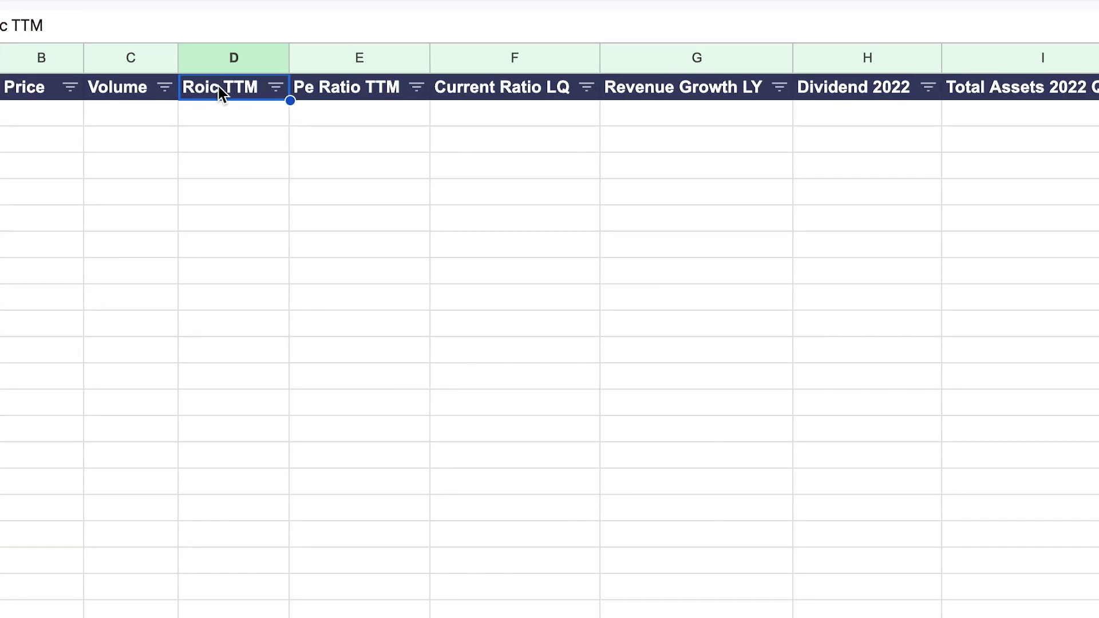
left_click_drag(221, 92, 1082, 90)
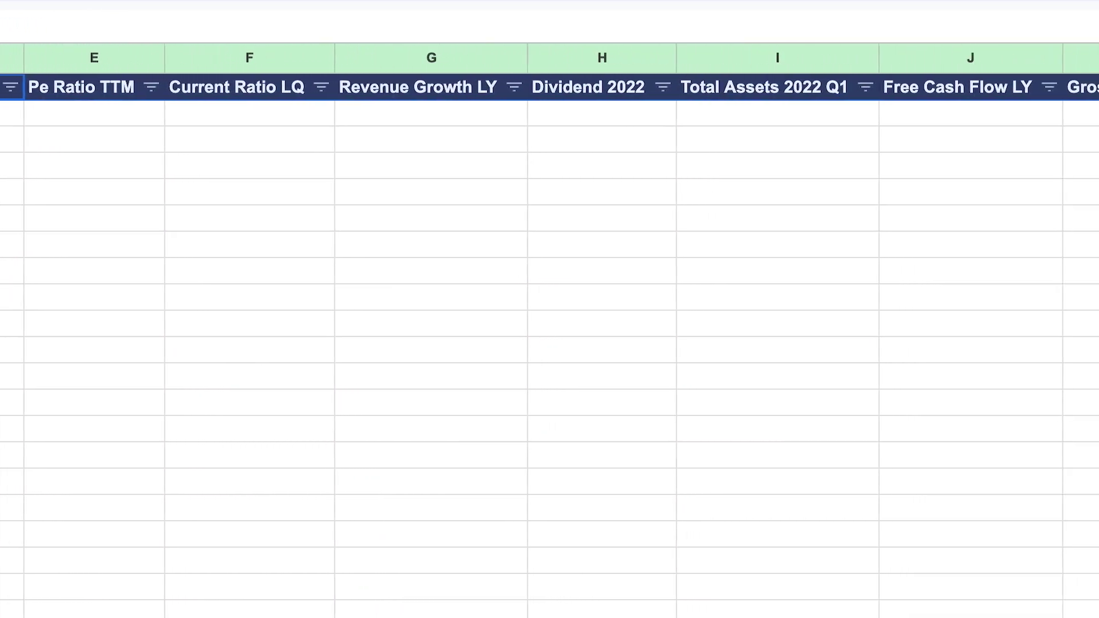
left_click(1082, 113)
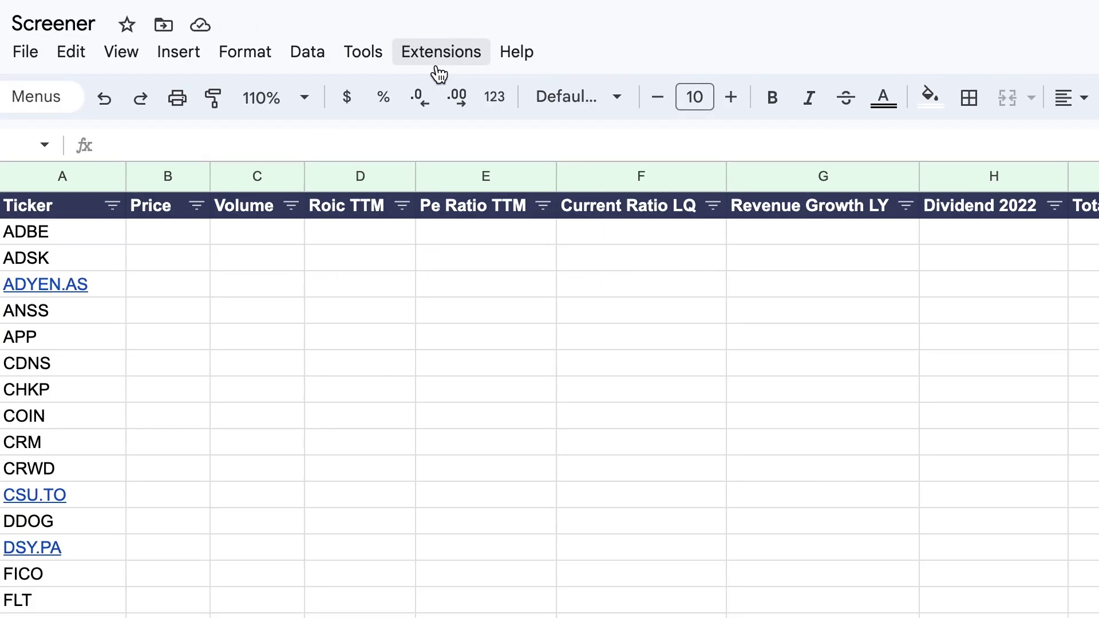
Open the Wisesheets add-on's Screener 'Get Data' form from the Extensions menu.
left_click(438, 52)
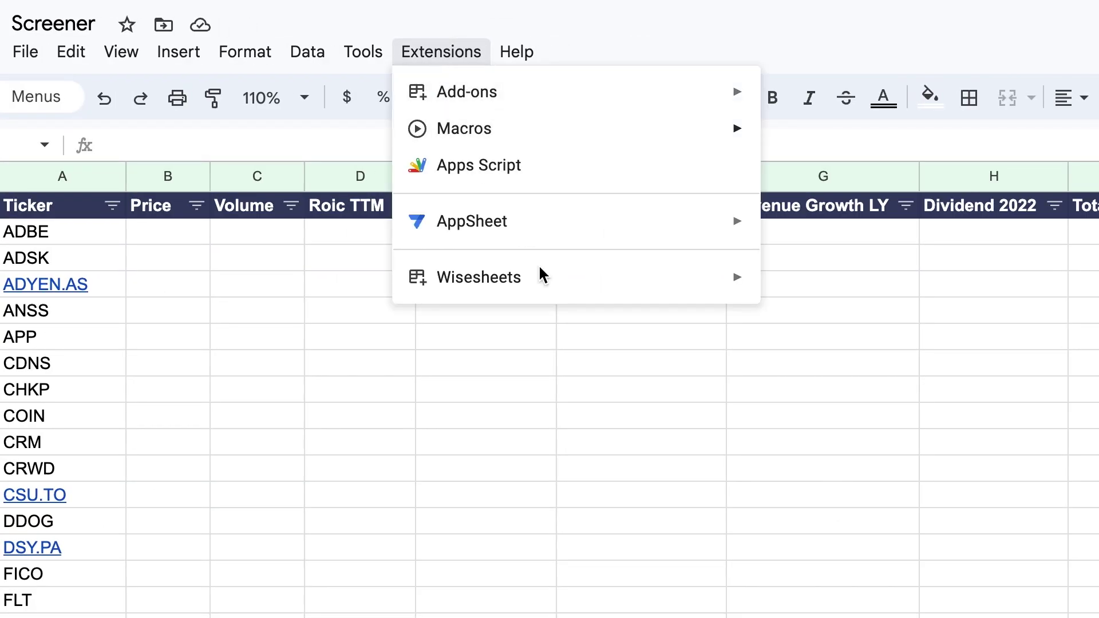
mouse_move(682, 290)
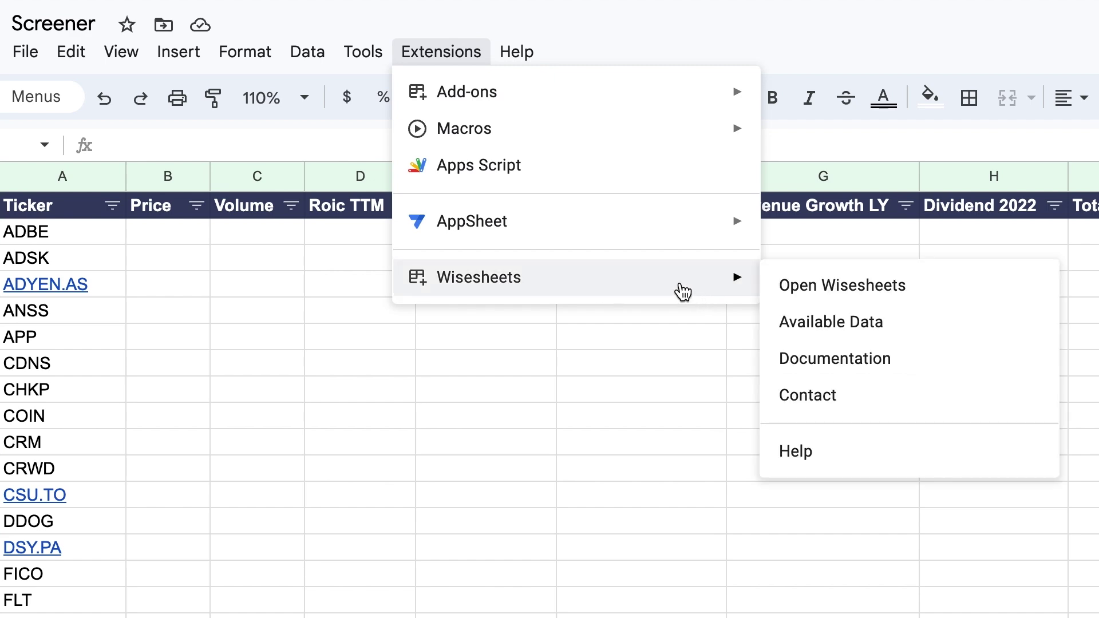
left_click(820, 286)
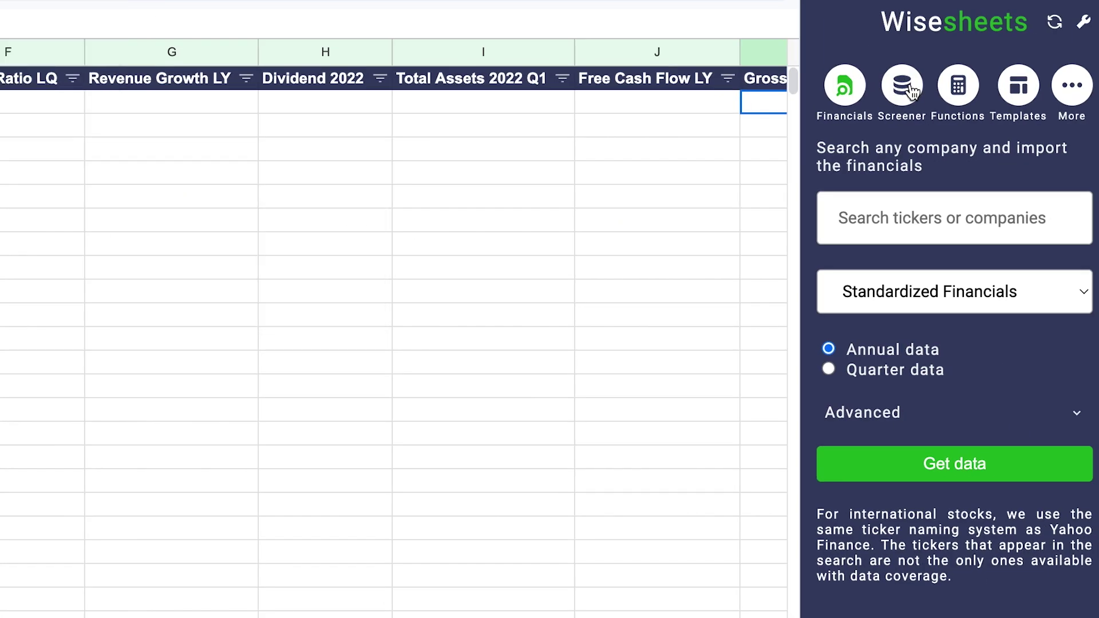
left_click(910, 91)
left_click(1030, 217)
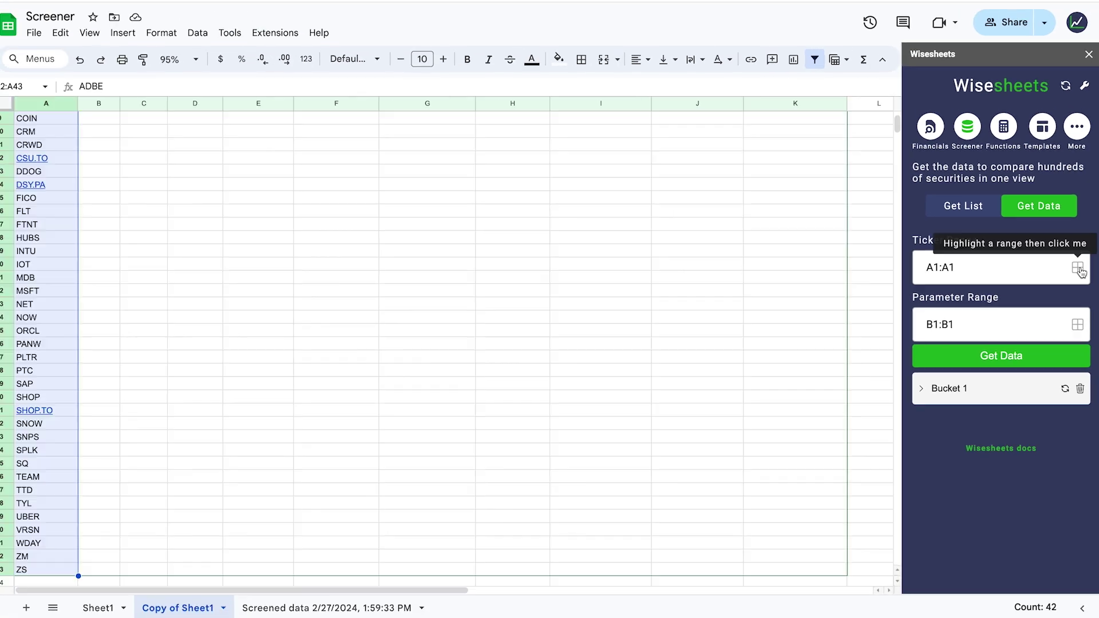
Fetch Wisesheets data for tickers A2:A43 with parameters B1:K1, then browse the Live Price Data list.
left_click(1078, 267)
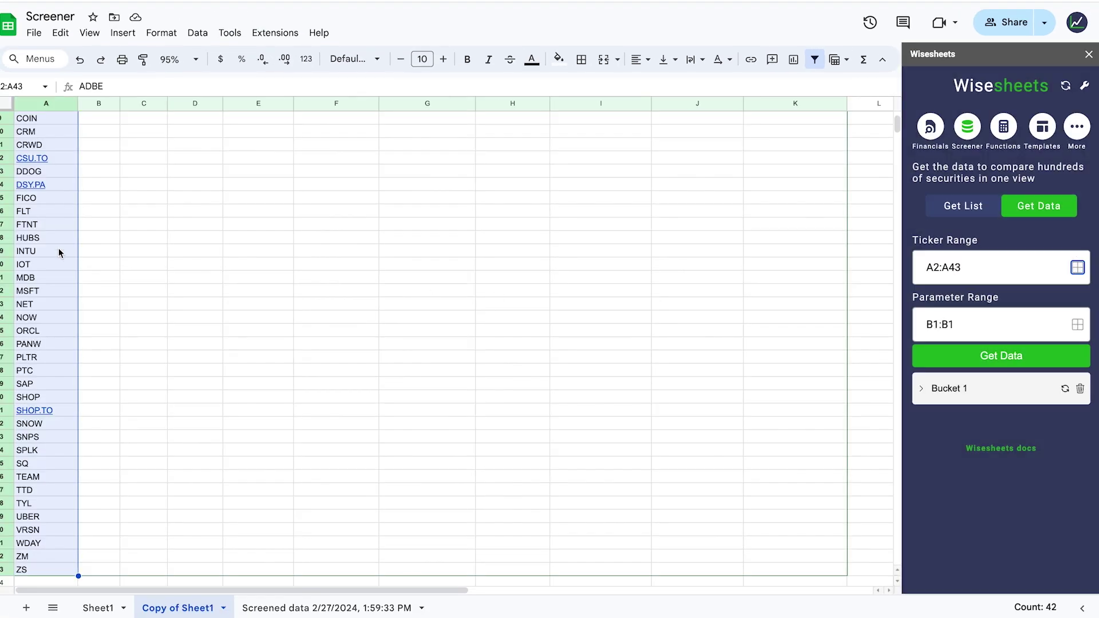
key("ctrl+Home")
key("Right")
key("ctrl+shift+Right")
left_click(1078, 324)
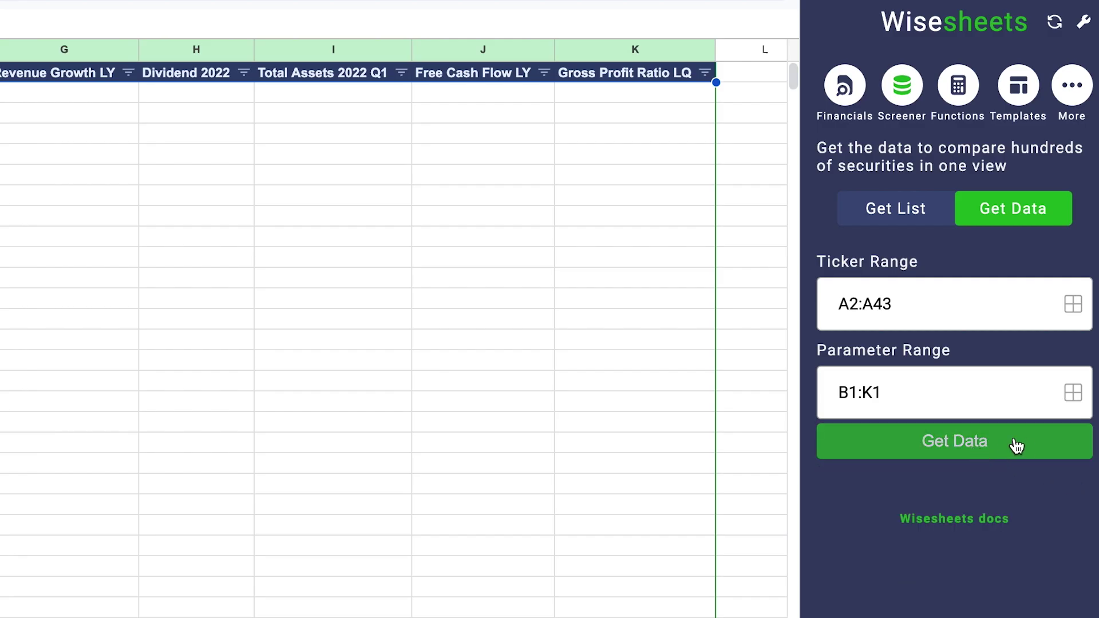
left_click(1017, 447)
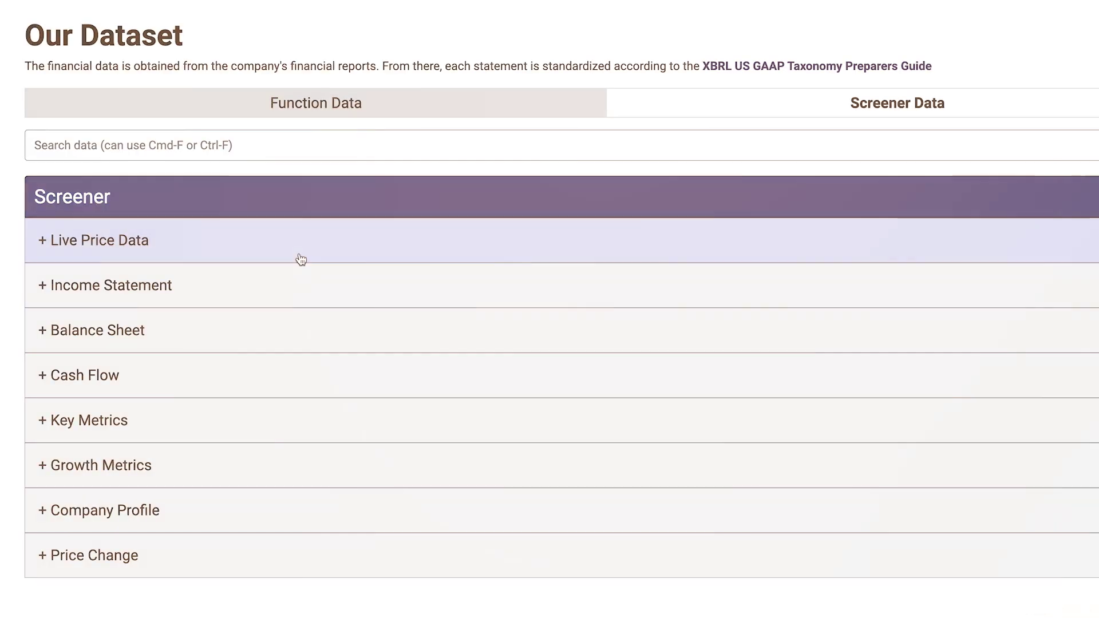
left_click(301, 260)
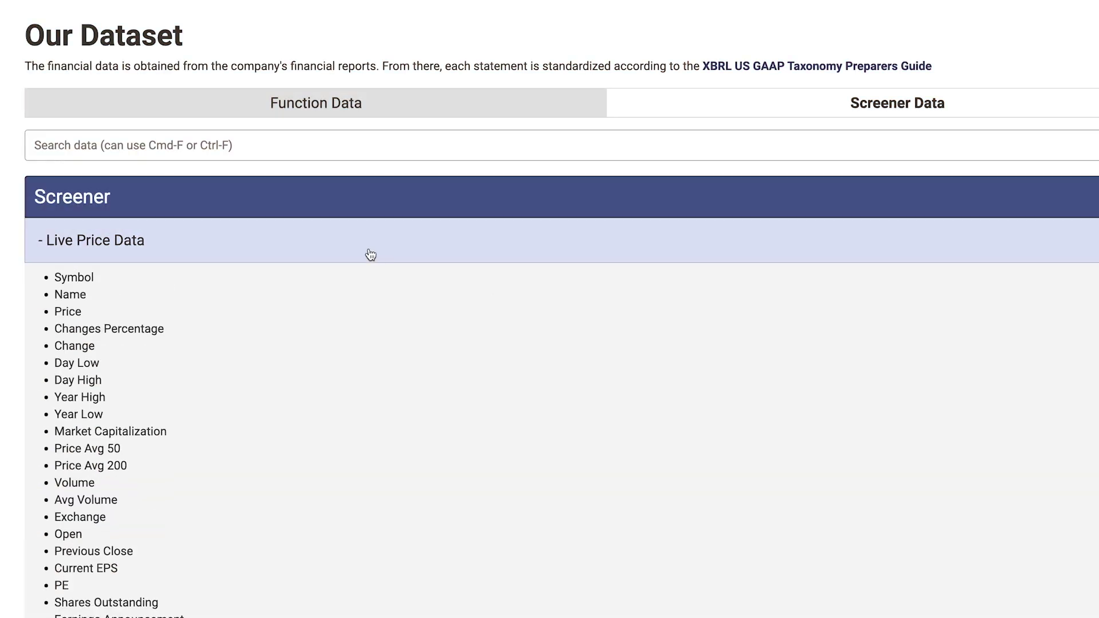
left_click(370, 254)
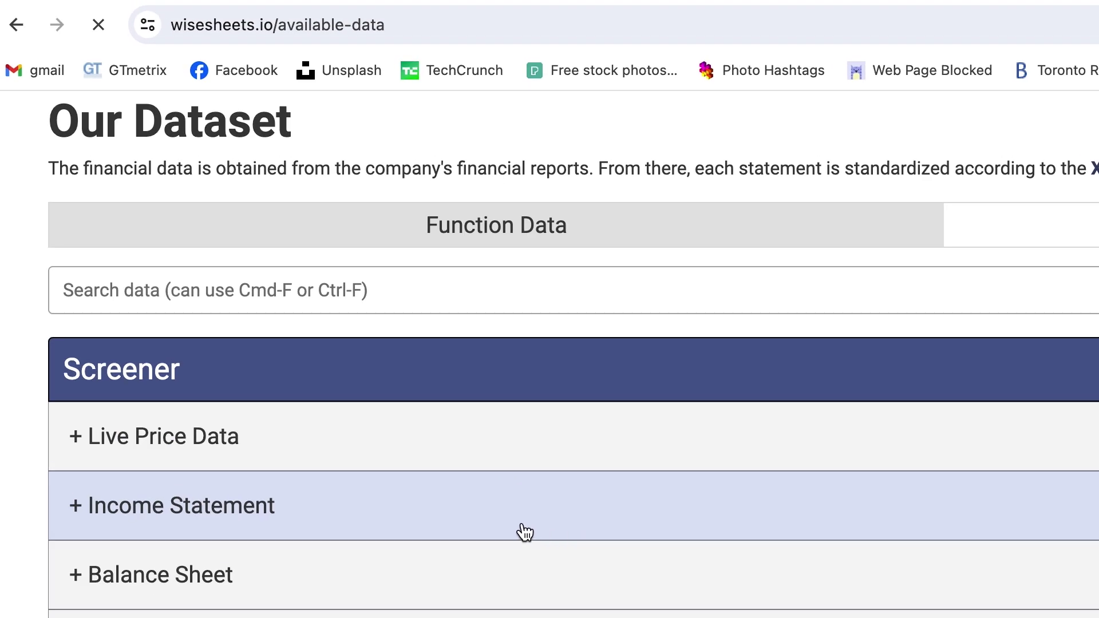
Expand the Income Statement field list and select the metric headers up to Gross Profit Ratio LQ.
left_click(523, 527)
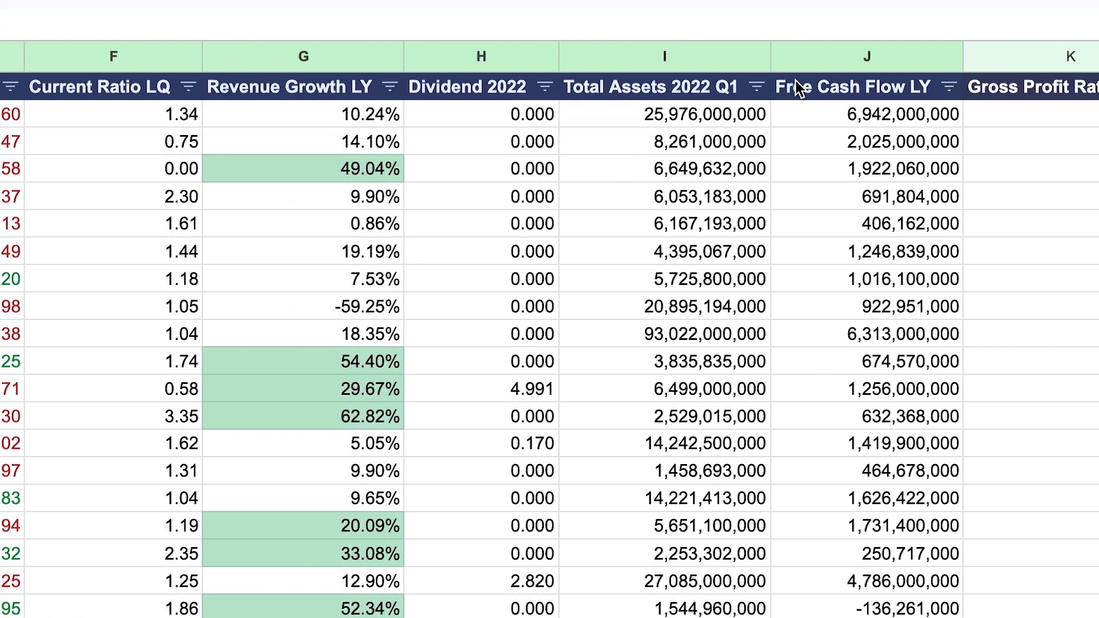
left_click(977, 81, "shift")
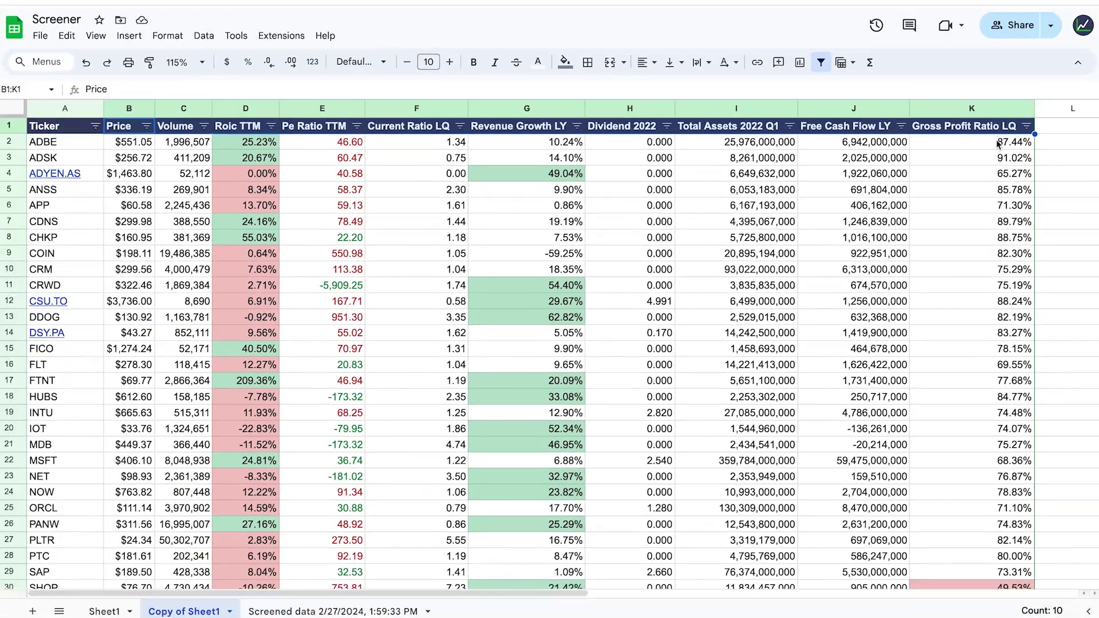
key("ctrl+Right")
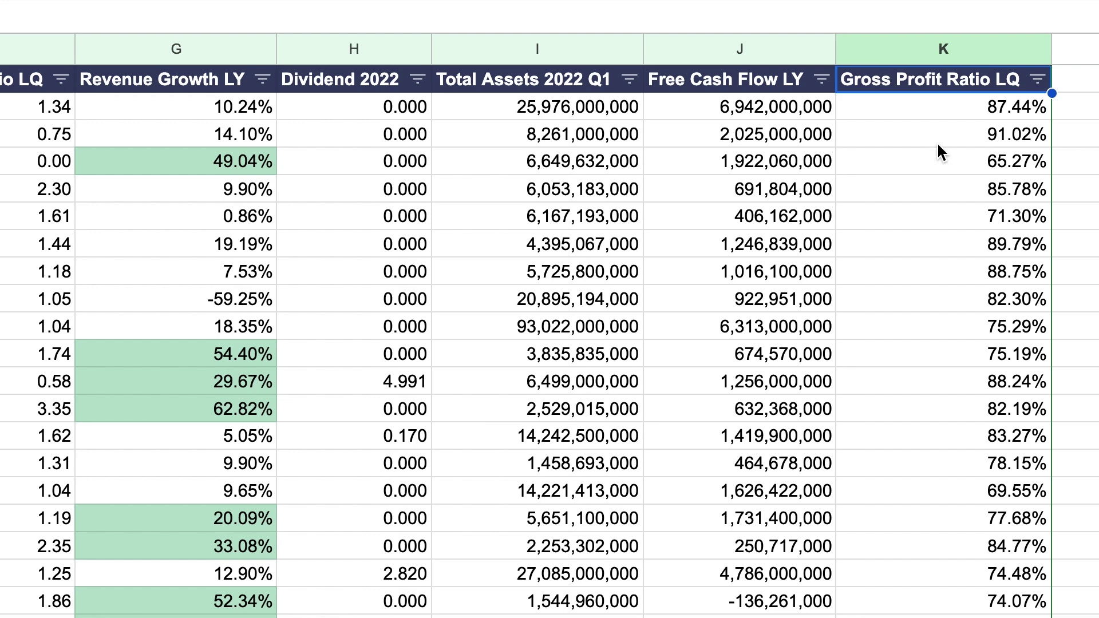
Point out the Free Cash Flow LY, Total Assets 2022 Q1, Dividend 2022, Pe Ratio TTM headers; open Roic TTM's filter.
left_click(771, 81)
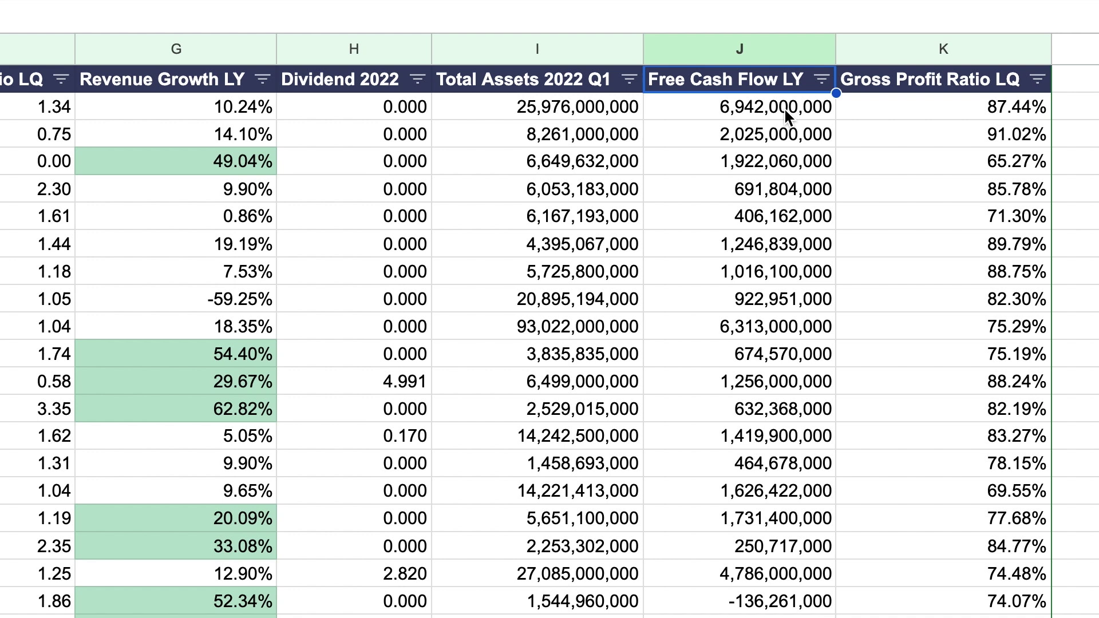
scroll(620, 110, "left", 3)
left_click(682, 81)
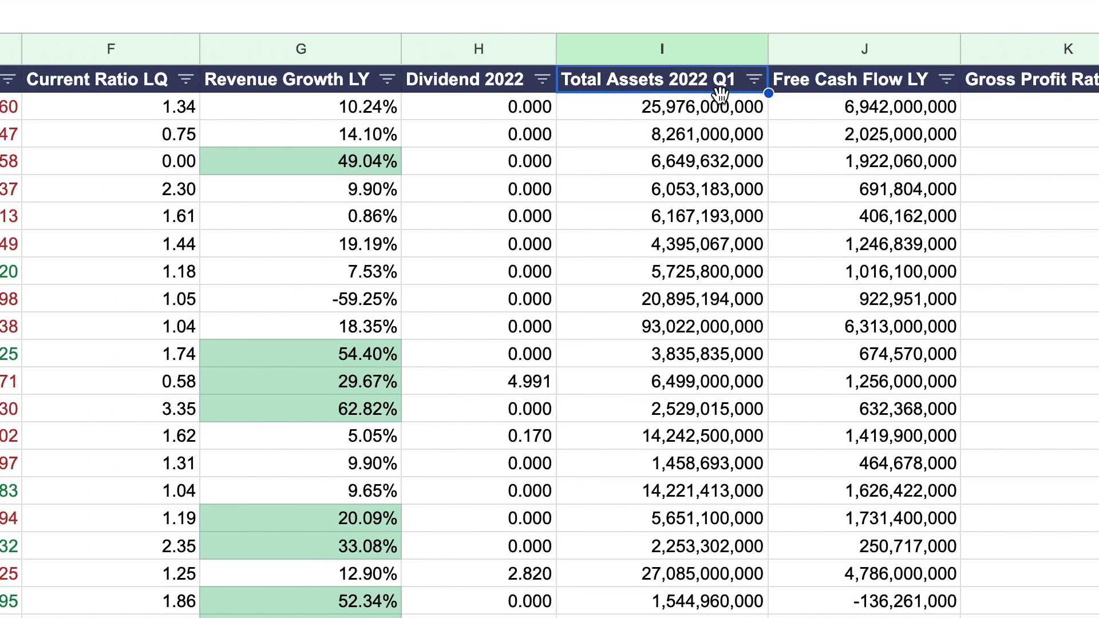
scroll(561, 86, "left", 3)
left_click(558, 80)
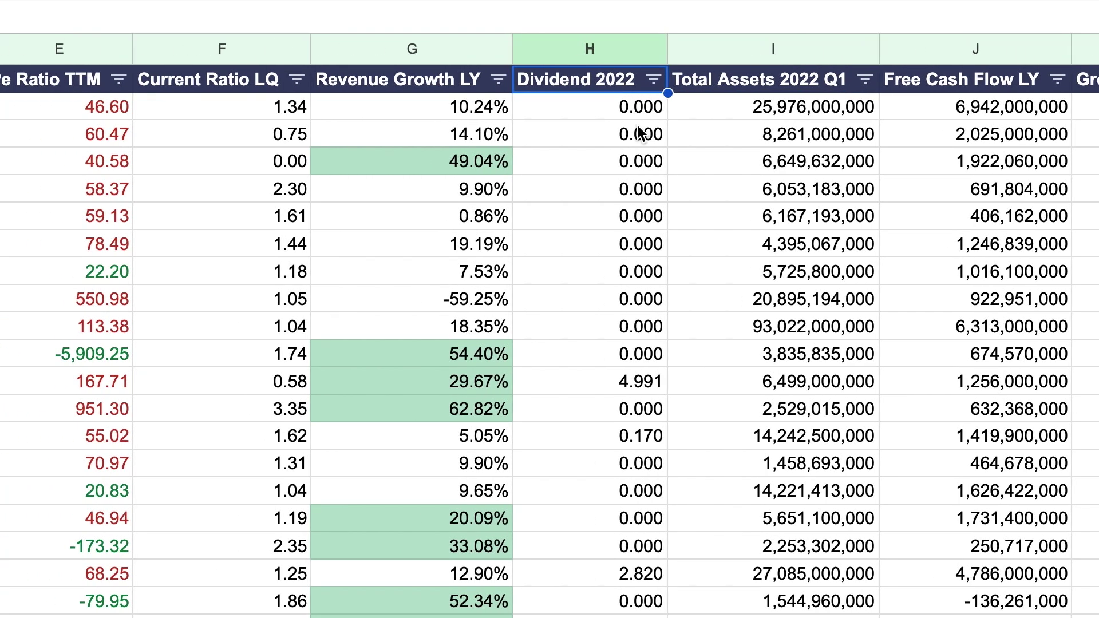
scroll(104, 93, "left", 10)
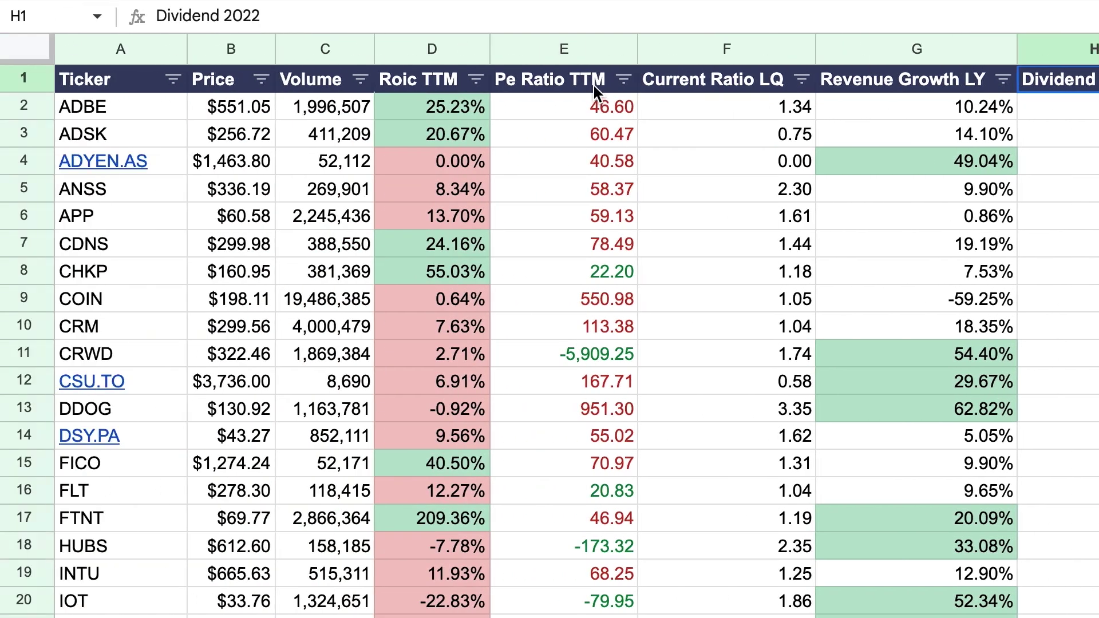
left_click(593, 86)
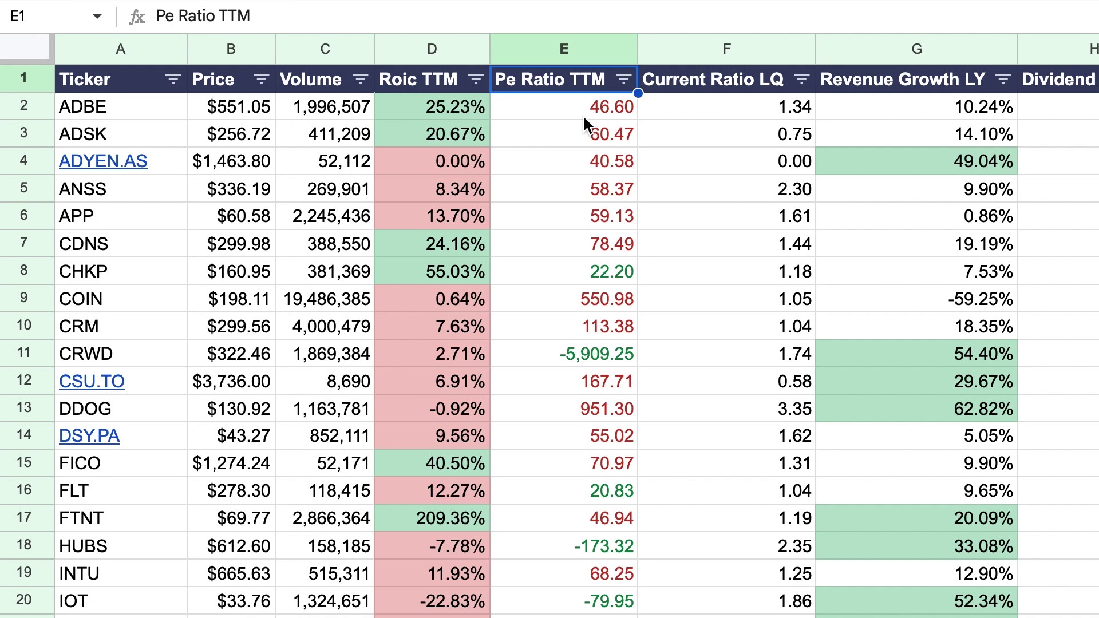
left_click(476, 79)
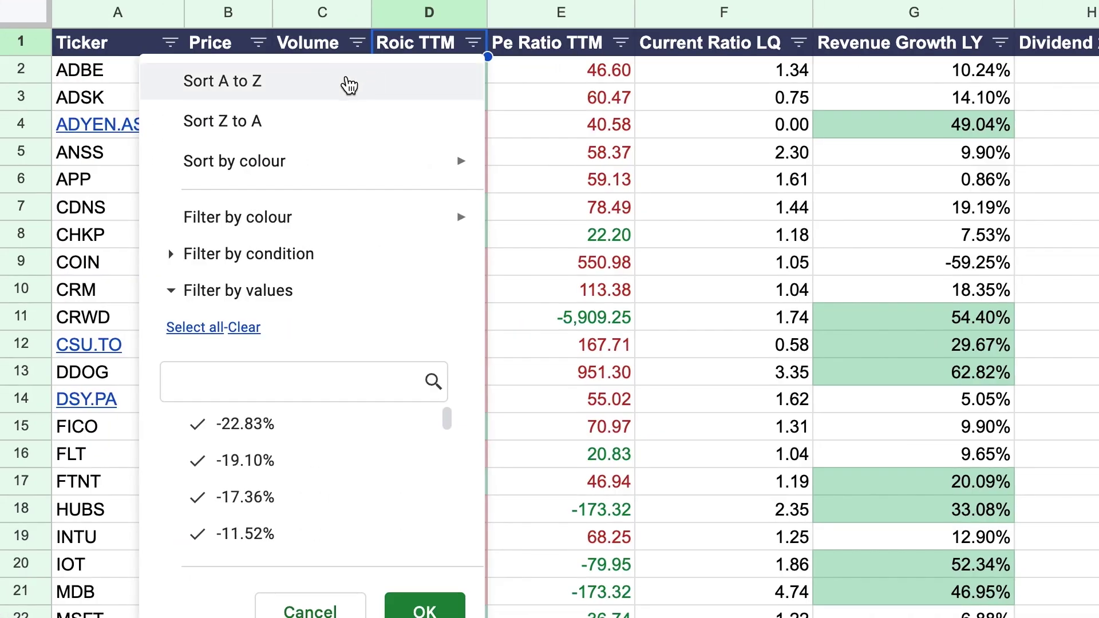
Sort the rows by Roic TTM highest first, then create a filter on range A1:K29.
left_click(354, 123)
left_click(473, 43)
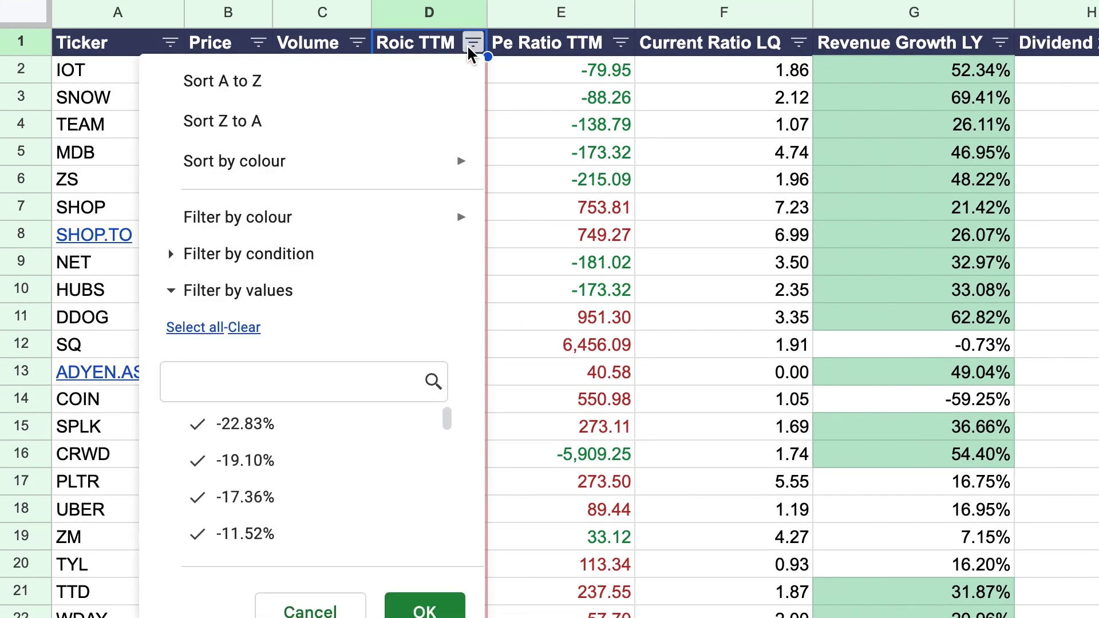
left_click(365, 137)
left_click(145, 35)
left_click_drag(147, 42, 1098, 197)
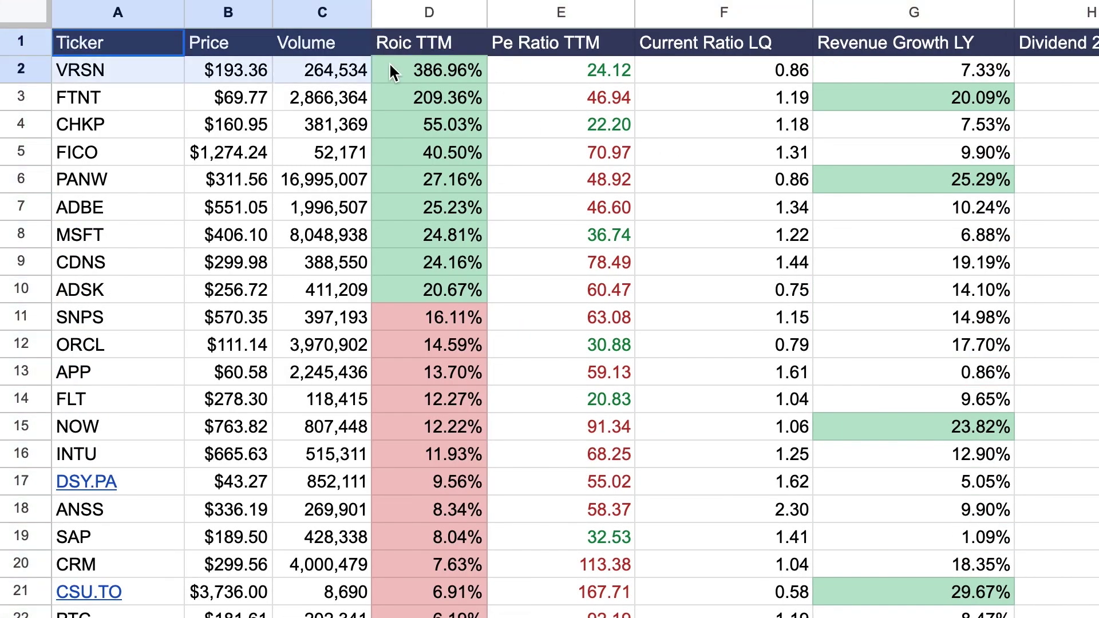
left_click_drag(965, 210, 1002, 464)
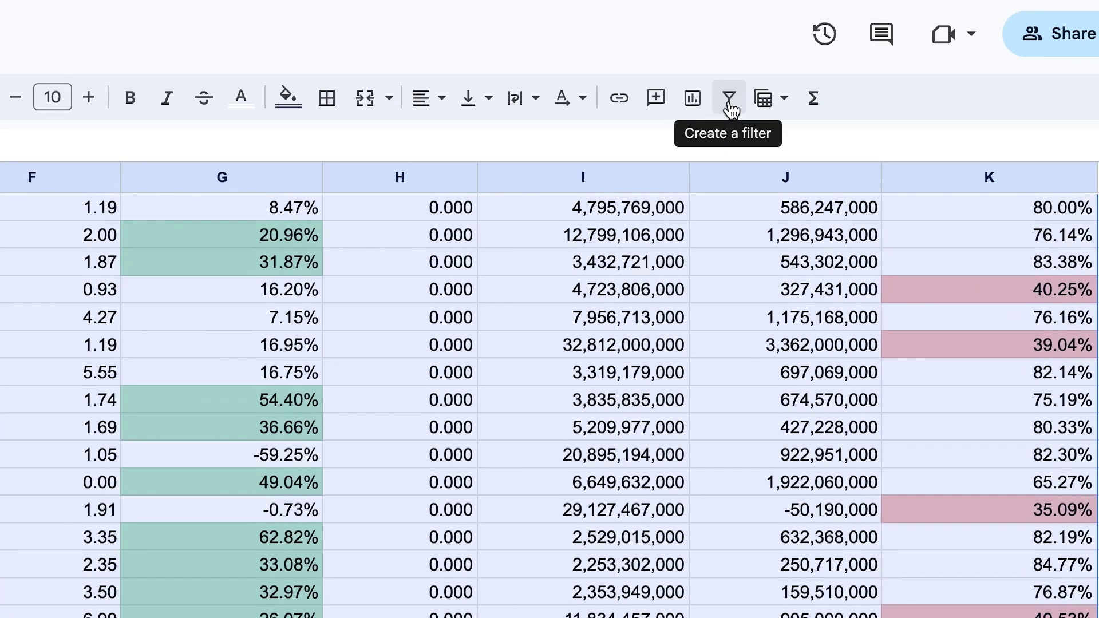
left_click(730, 103)
Sort the rows by Pe Ratio TTM, first lowest then highest first.
scroll(211, 395, "up", 7)
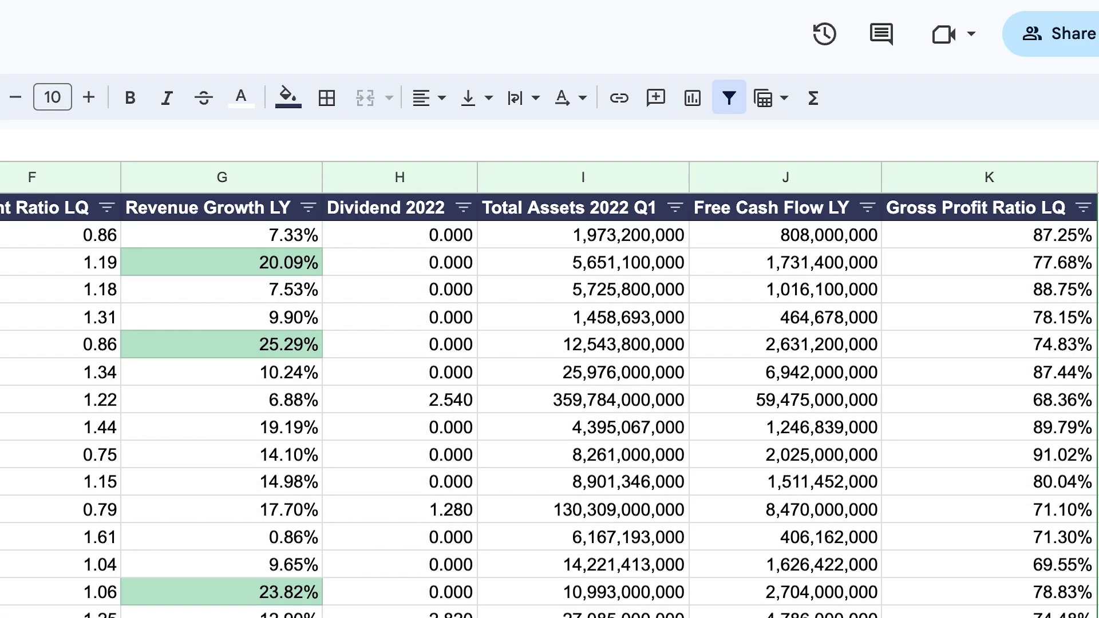
left_click(357, 126)
left_click(306, 160)
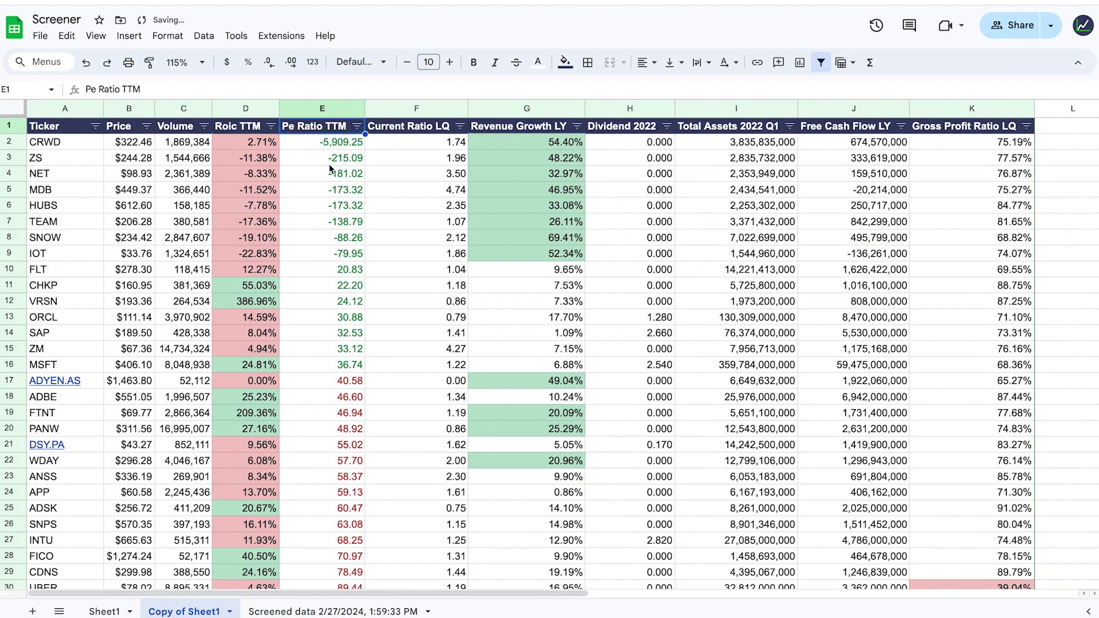
left_click(357, 126)
left_click(328, 172)
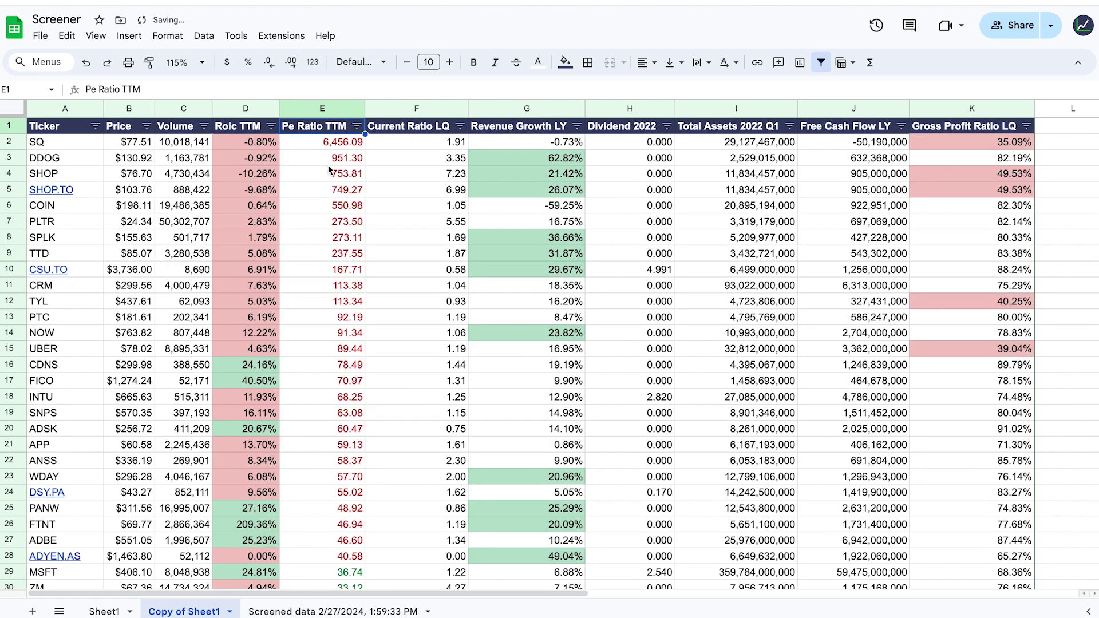
Begin a filter-by-condition on Current Ratio LQ, then select the Roic and Pe cells in rows 2–4.
left_click(462, 126)
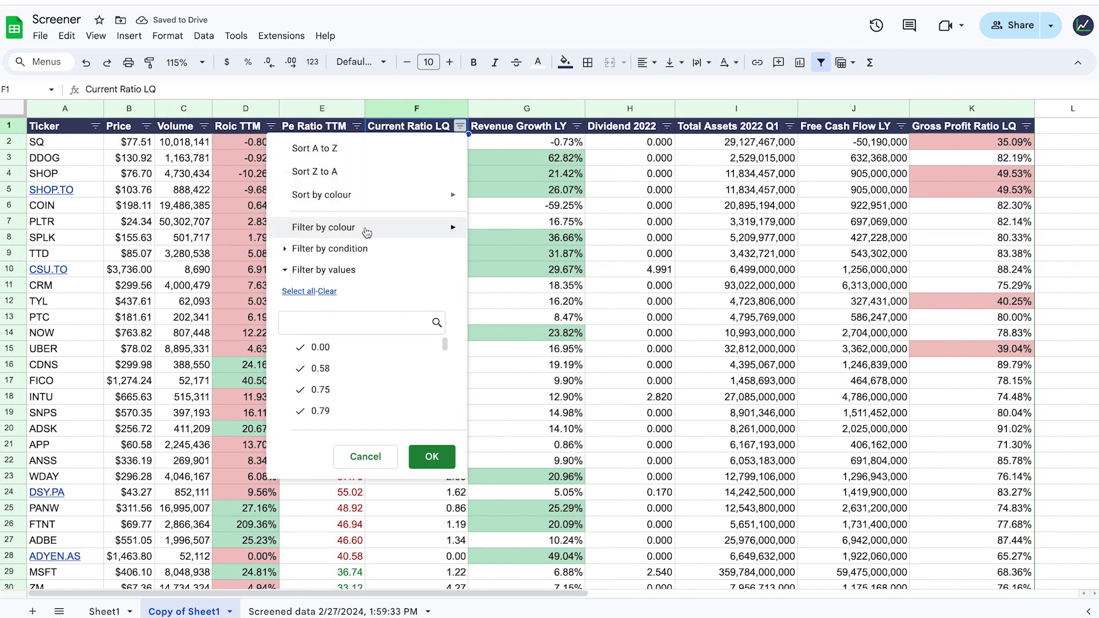
left_click(330, 249)
left_click(330, 308)
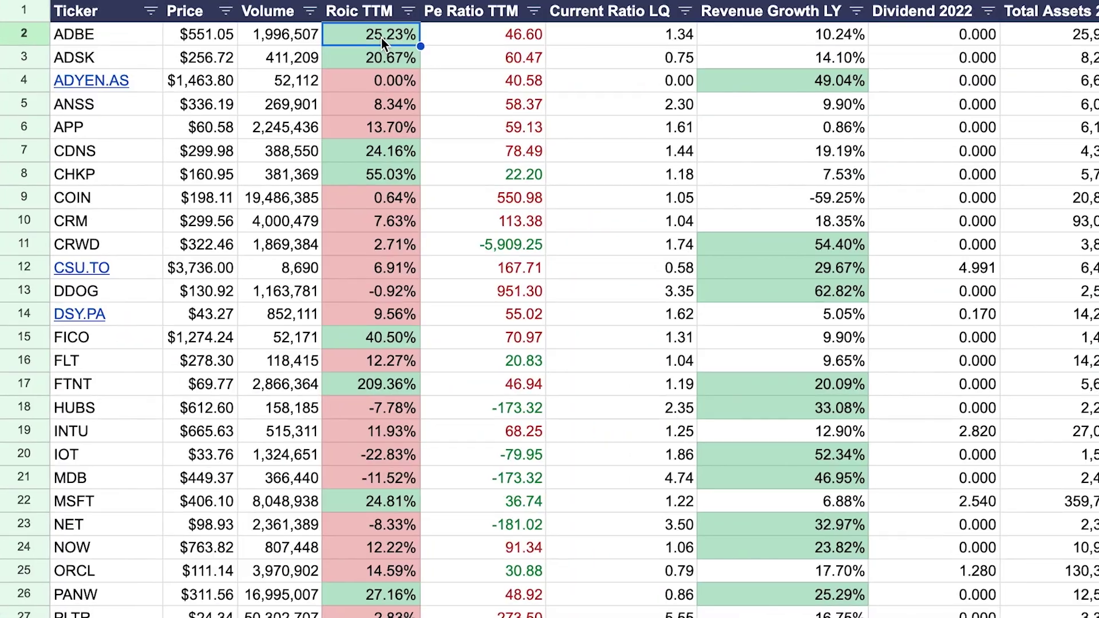
left_click_drag(381, 38, 515, 567)
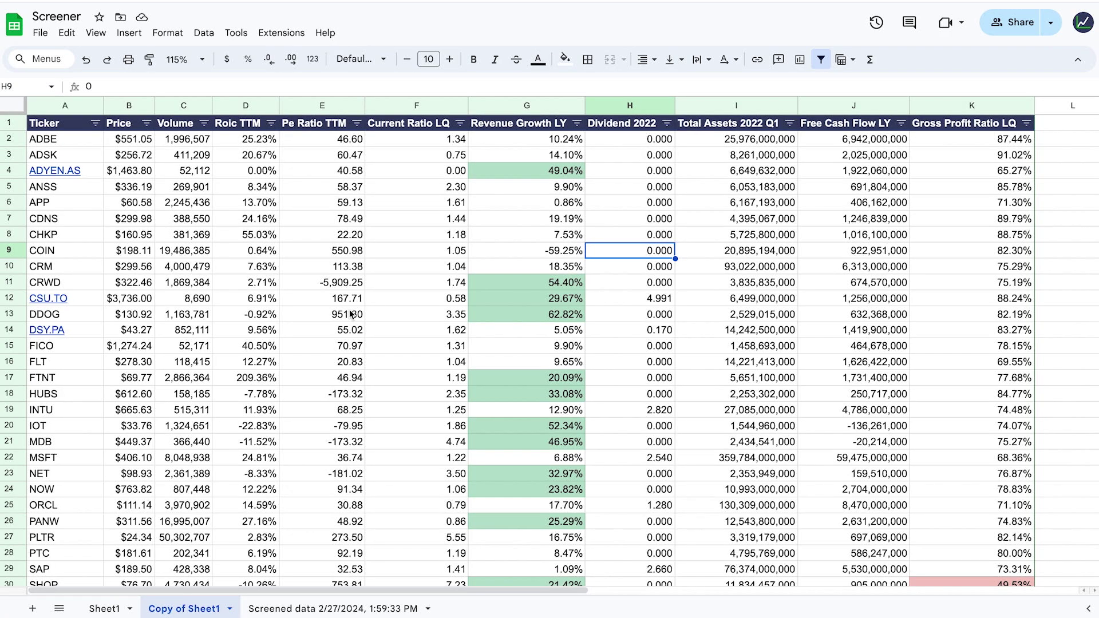
Add a conditional formatting rule to column D: Roic TTM greater than 20% turns green.
left_click(258, 109)
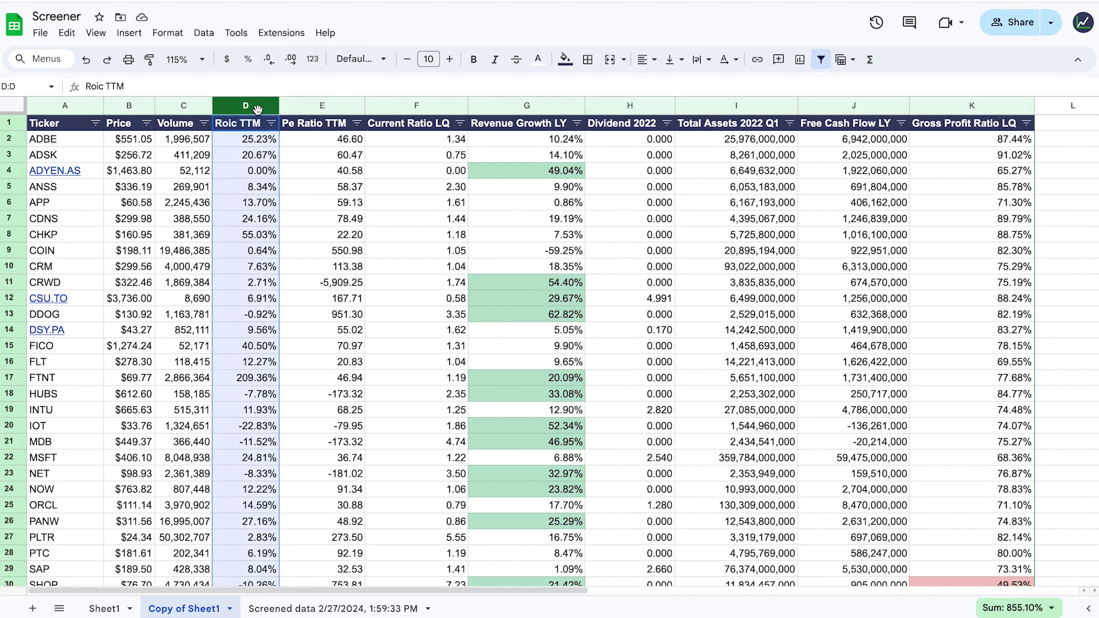
left_click(165, 32)
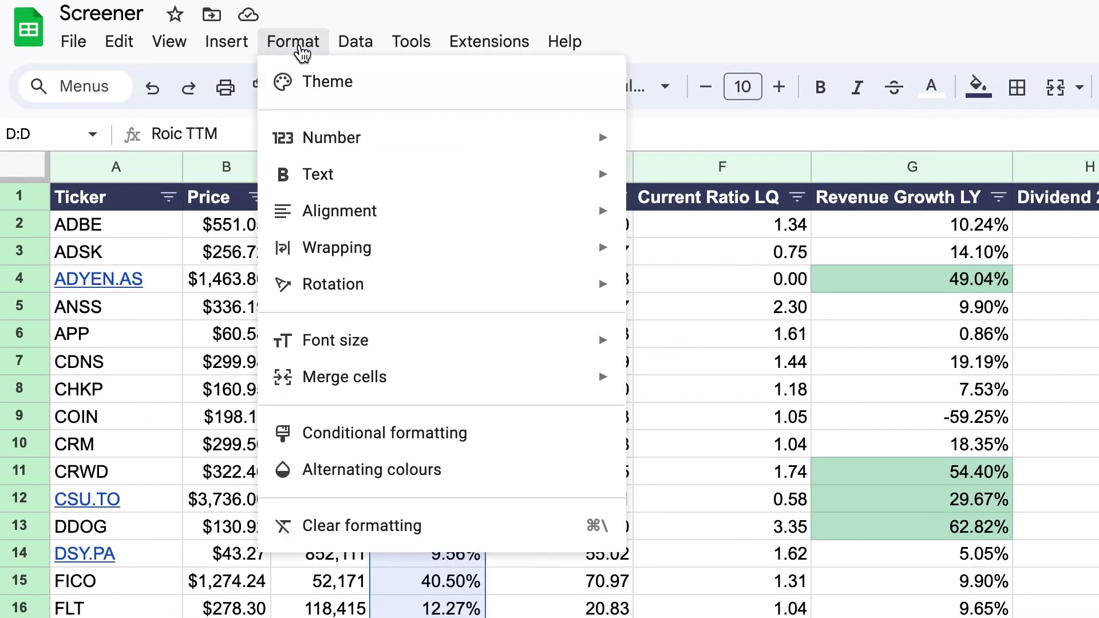
left_click(455, 449)
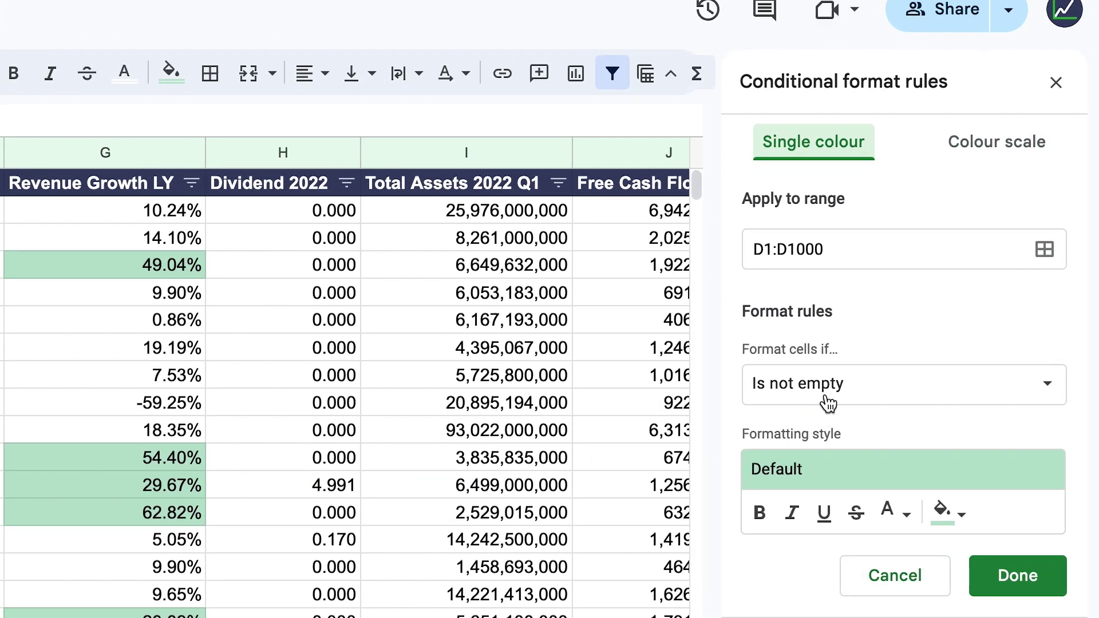
left_click(827, 413)
scroll(880, 530, "down", 3)
left_click(881, 530)
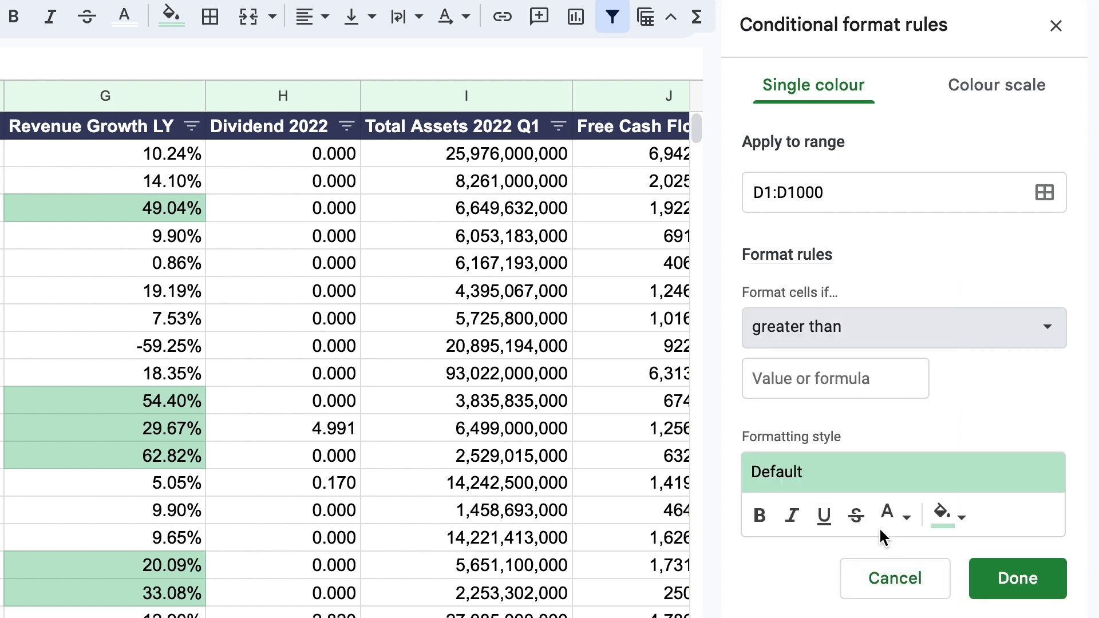
left_click(829, 385)
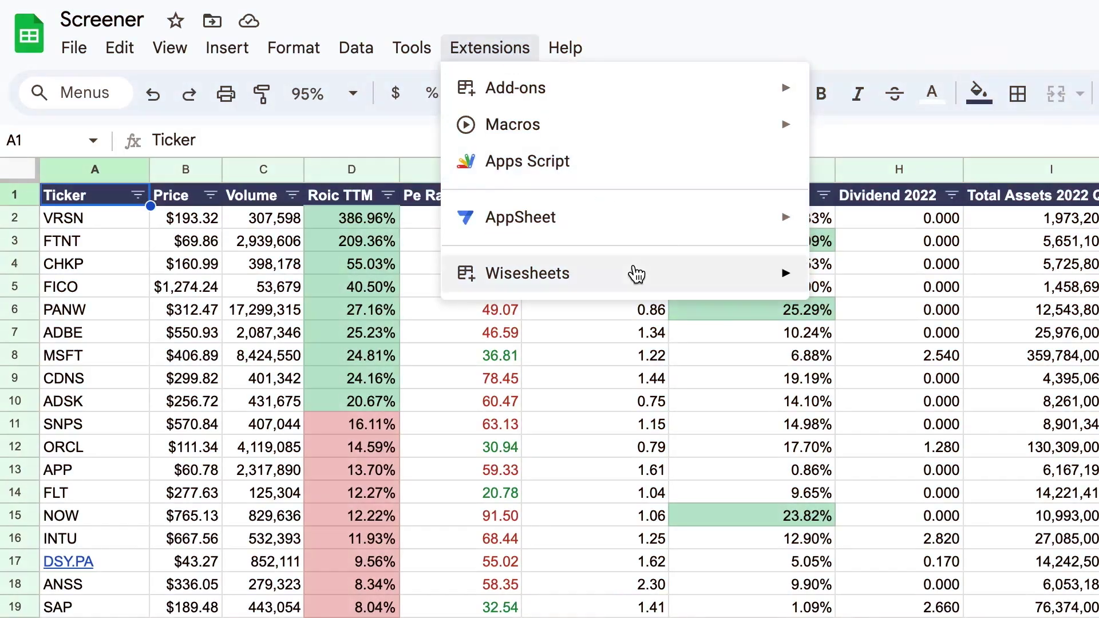
Reopen Wisesheets Screener > Get Data and expand Bucket 1 with tickers A2:A43 and parameters B1:K1.
mouse_move(425, 163)
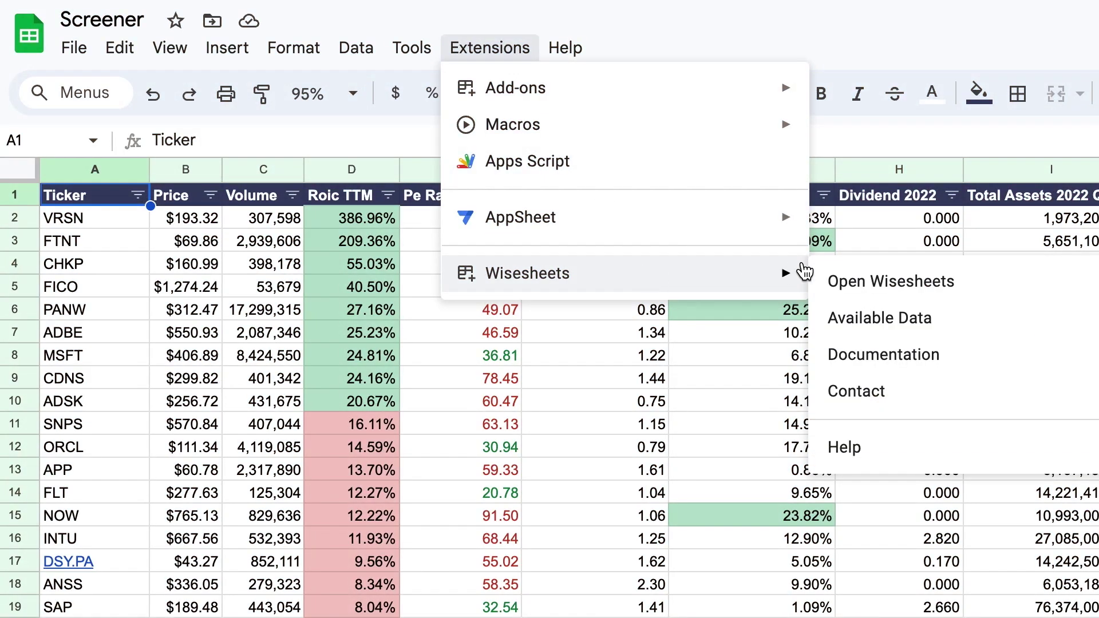
left_click(860, 282)
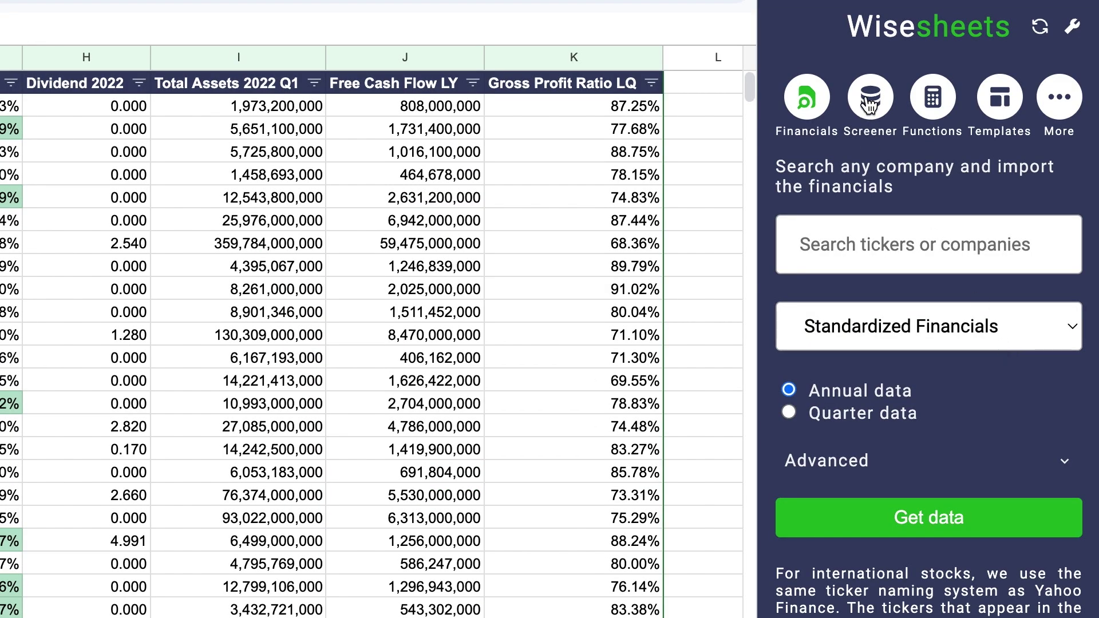
left_click(870, 105)
left_click(987, 232)
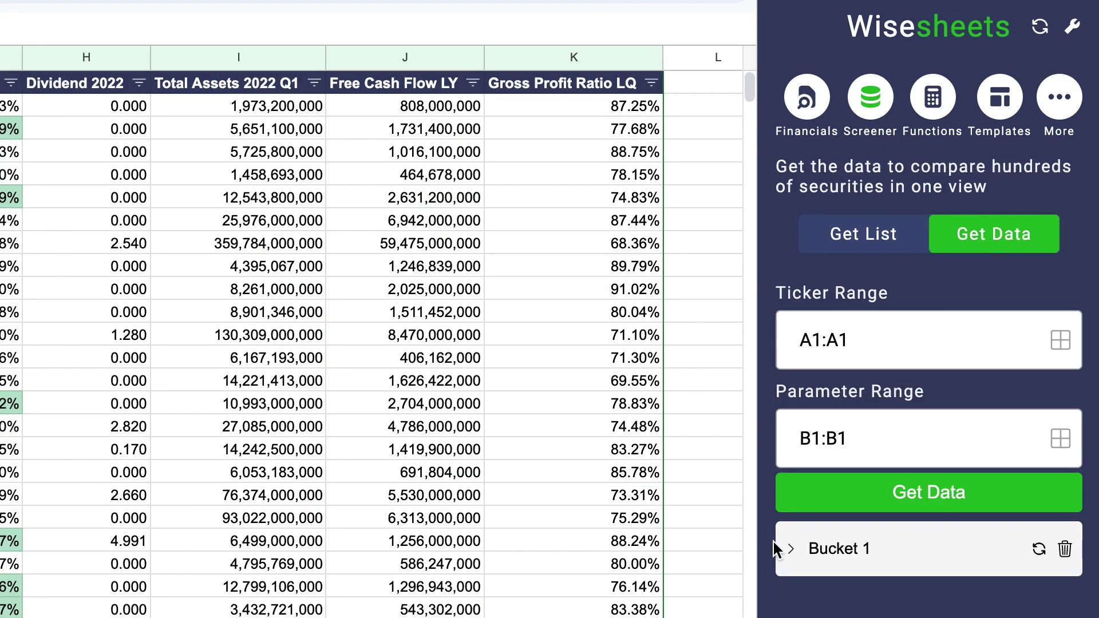
left_click(791, 549)
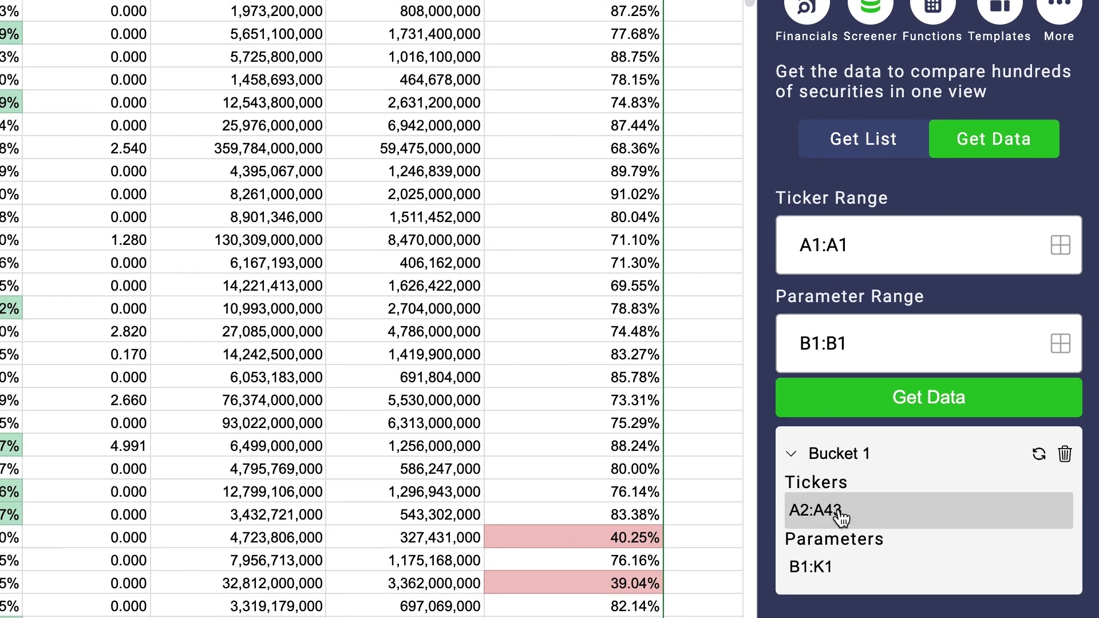